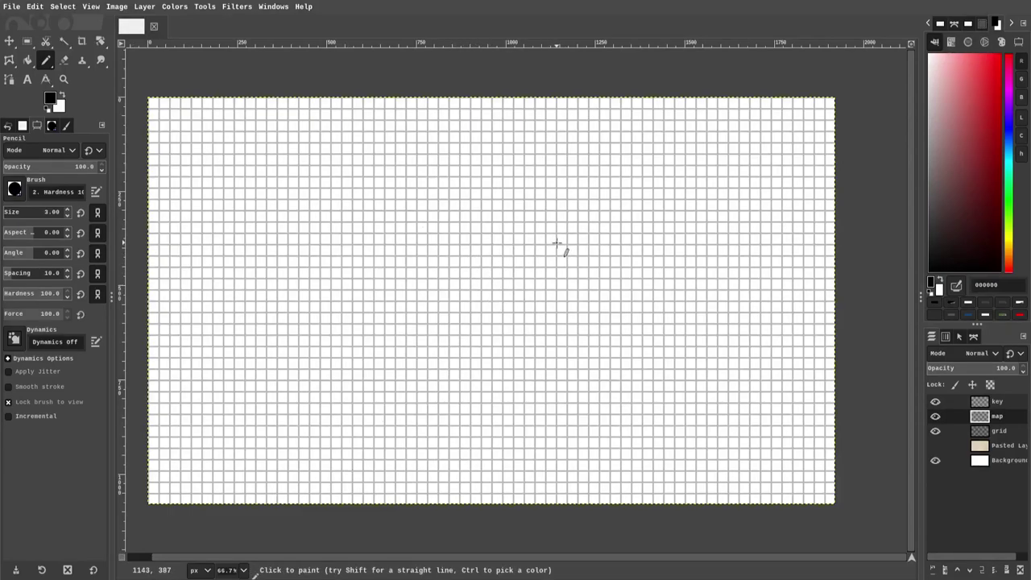
Draw an irregular cave outline with a narrow passage leading down, and a small marked square just inside its top wall.
{"action": "mouse_move", "coordinate": [555, 242]}
{"action": "left_mouse_down"}
{"action": "mouse_move", "coordinate": [578, 219]}
{"action": "mouse_move", "coordinate": [612, 253]}
{"action": "mouse_move", "coordinate": [570, 268]}
{"action": "mouse_move", "coordinate": [558, 246]}
{"action": "mouse_move", "coordinate": [558, 285]}
{"action": "left_mouse_up"}
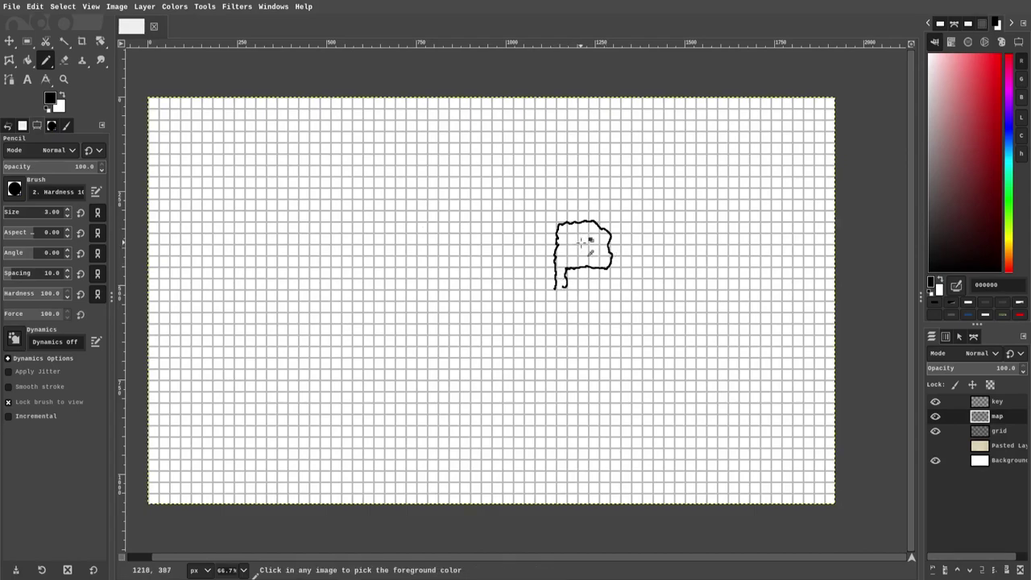
{"action": "scroll", "coordinate": [583, 238], "scroll_direction": "up", "scroll_amount": 3, "text": "ctrl"}
{"action": "mouse_move", "coordinate": [519, 183]}
{"action": "left_mouse_down"}
{"action": "mouse_move", "coordinate": [552, 212]}
{"action": "mouse_move", "coordinate": [532, 188]}
{"action": "mouse_move", "coordinate": [542, 197]}
{"action": "mouse_move", "coordinate": [543, 189]}
{"action": "mouse_move", "coordinate": [542, 204]}
{"action": "left_mouse_up"}
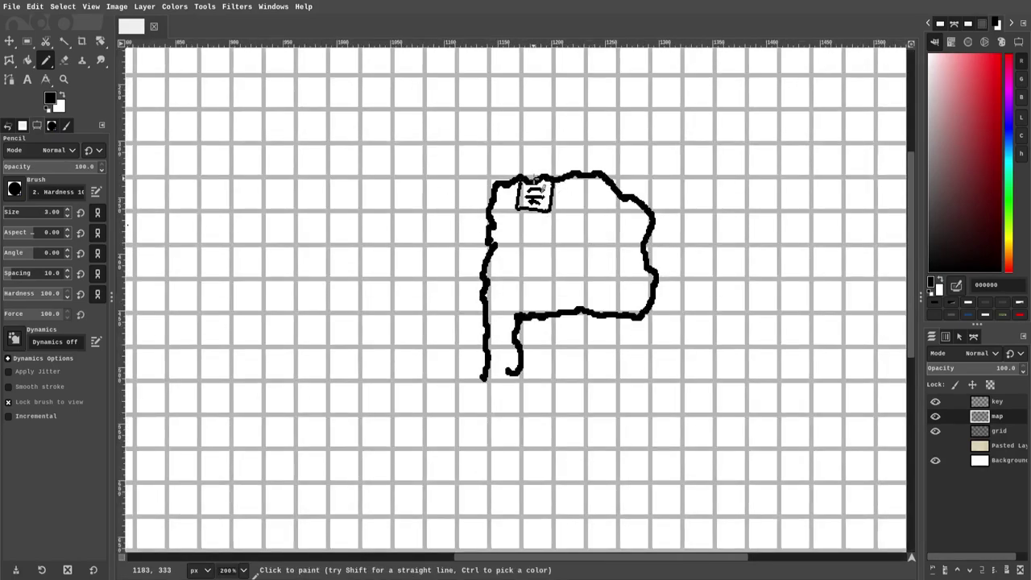
{"action": "scroll", "coordinate": [530, 262], "scroll_direction": "down", "scroll_amount": 2, "text": "ctrl"}
{"action": "scroll", "coordinate": [530, 262], "scroll_direction": "down", "scroll_amount": 1}
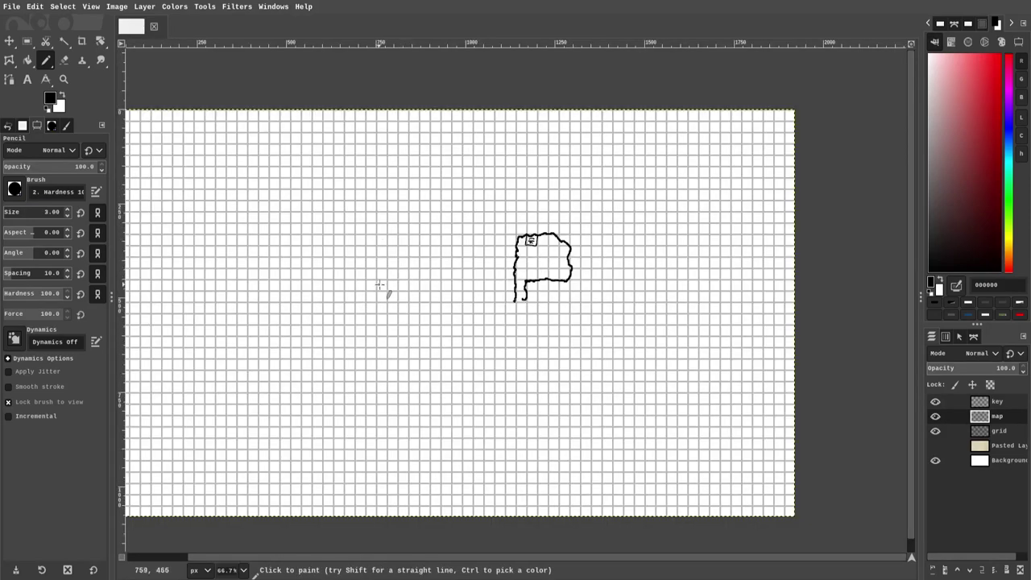
Draw a small square room with an upward corridor near the map's left edge, and a red (df0000) arrow beside it on the key layer.
{"action": "left_click_drag", "start_coordinate": [337, 261], "coordinate": [446, 242]}
{"action": "mouse_move", "coordinate": [254, 205]}
{"action": "left_mouse_down"}
{"action": "mouse_move", "coordinate": [261, 241]}
{"action": "mouse_move", "coordinate": [233, 257]}
{"action": "mouse_move", "coordinate": [264, 274]}
{"action": "mouse_move", "coordinate": [263, 241]}
{"action": "left_mouse_up"}
{"action": "left_click", "coordinate": [949, 401]}
{"action": "key", "text": "z"}
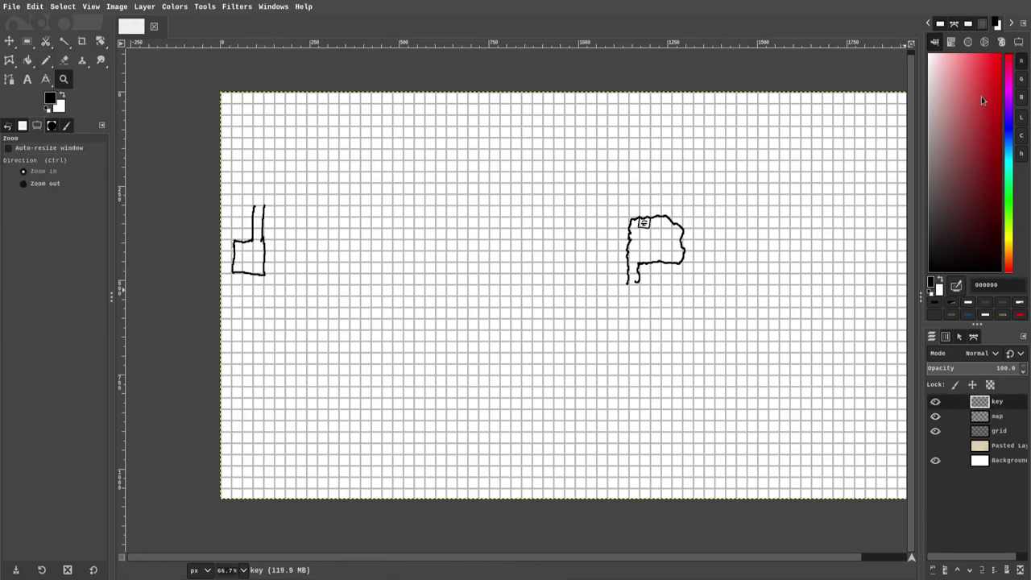
{"action": "key", "text": "x"}
{"action": "key", "text": "n"}
{"action": "left_click_drag", "start_coordinate": [965, 92], "coordinate": [1003, 80]}
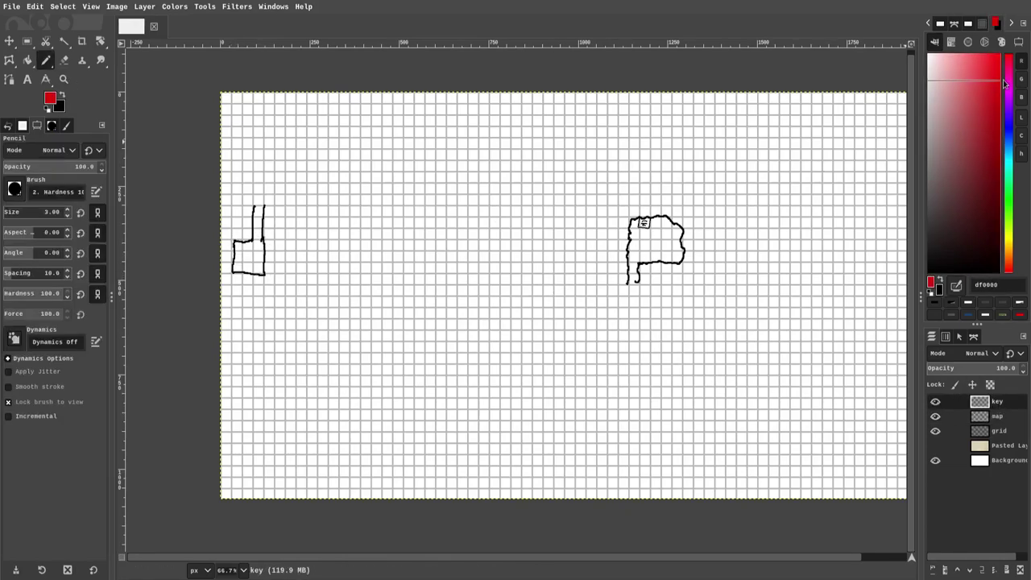
{"action": "left_click_drag", "start_coordinate": [236, 215], "coordinate": [242, 222]}
Add two small black door squares on the map layer, one on the small room's right wall and one on its bottom wall.
{"action": "key", "text": "x"}
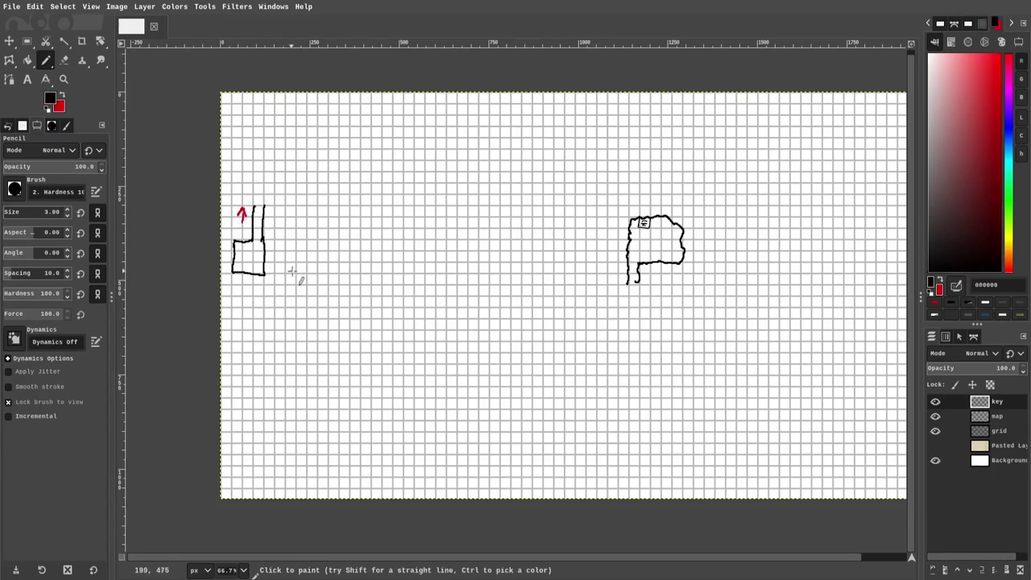
{"action": "left_click", "coordinate": [997, 415]}
{"action": "scroll", "coordinate": [294, 267], "scroll_direction": "left", "scroll_amount": 1}
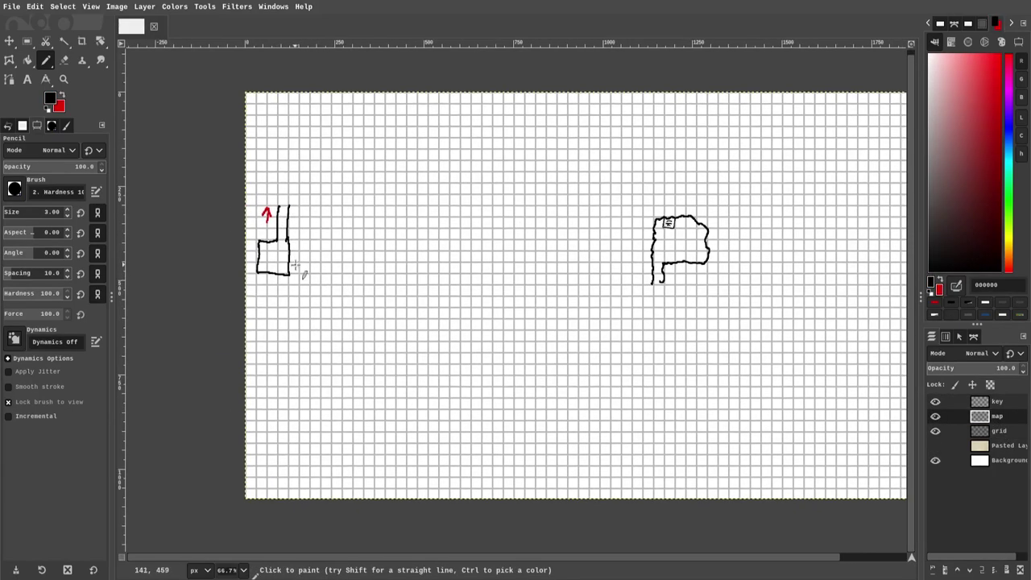
{"action": "left_click_drag", "start_coordinate": [285, 266], "coordinate": [270, 277]}
{"action": "scroll", "coordinate": [263, 270], "scroll_direction": "up", "scroll_amount": 1}
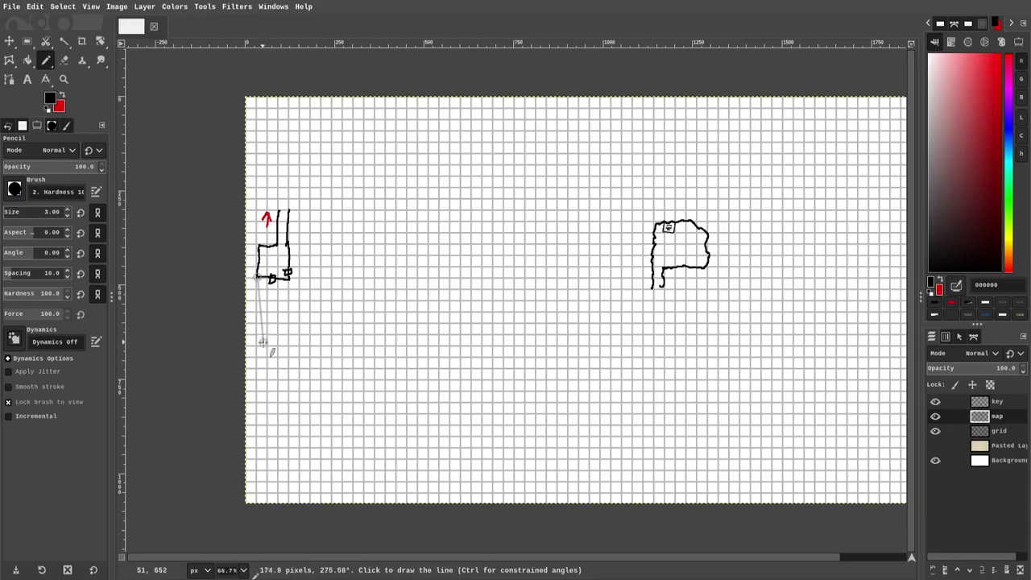
Draw a large rectangular room, about 7 by 9 grid squares, directly below the small square room using straight lines.
{"action": "left_click", "coordinate": [258, 380], "text": "shift"}
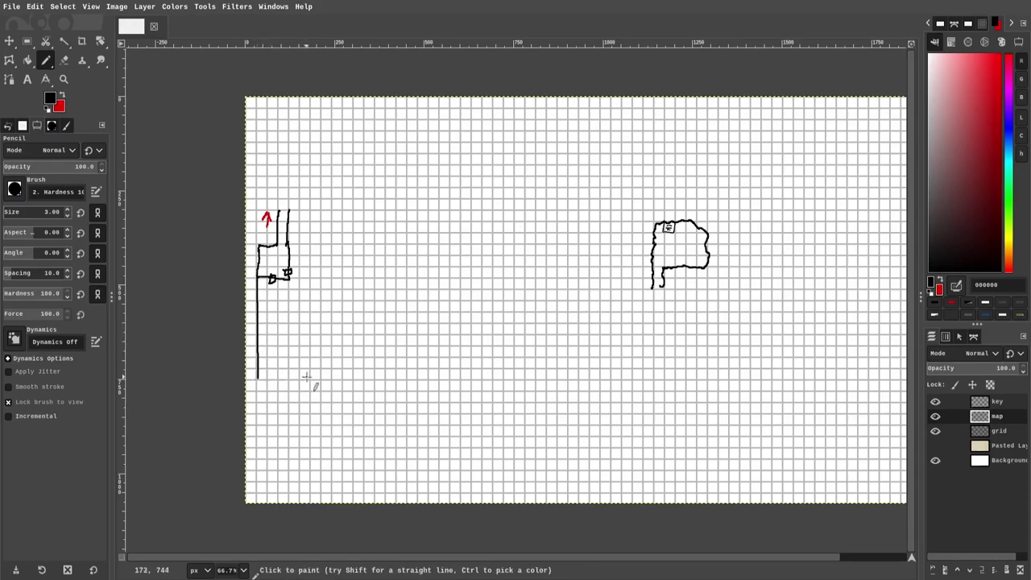
{"action": "left_click", "coordinate": [331, 381], "text": "shift"}
{"action": "left_click", "coordinate": [330, 278], "text": "shift"}
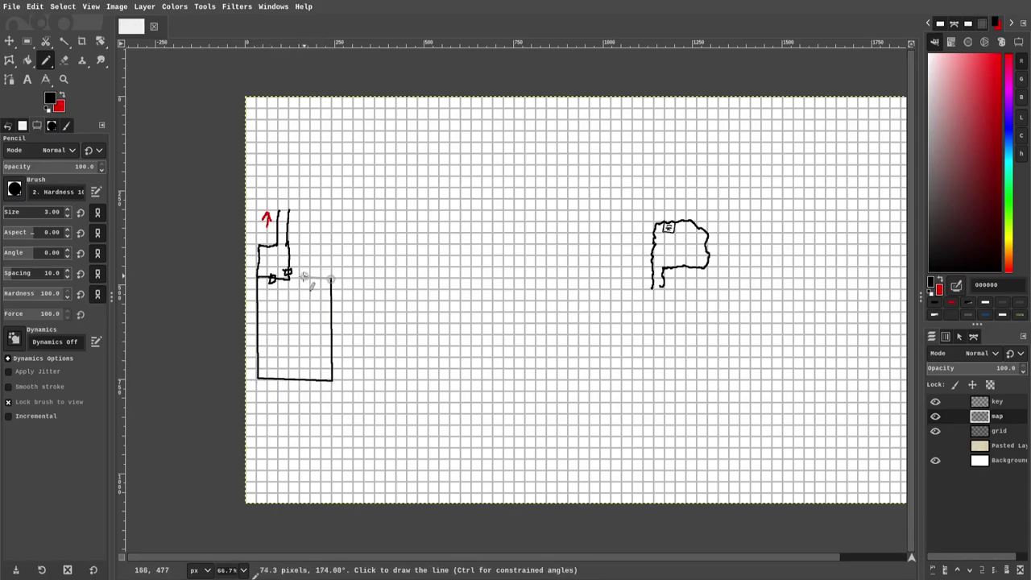
{"action": "left_click", "coordinate": [290, 278], "text": "shift"}
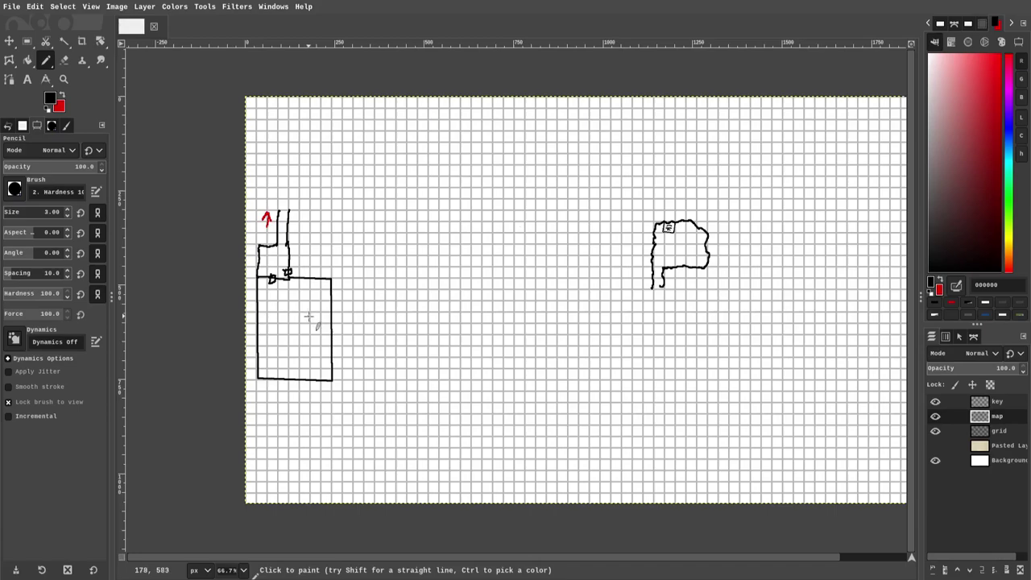
Draw a room about 3 by 2 grid squares against the small room's right wall, with doors on its top, bottom and right walls.
{"action": "left_click_drag", "start_coordinate": [289, 255], "coordinate": [319, 256]}
{"action": "left_click", "coordinate": [320, 278], "text": "shift"}
{"action": "left_click_drag", "start_coordinate": [303, 254], "coordinate": [318, 268]}
Draw the outer corridor wall from the upward corridor's base about 5 grid squares right, and about 4 squares down.
{"action": "left_click", "coordinate": [287, 244]}
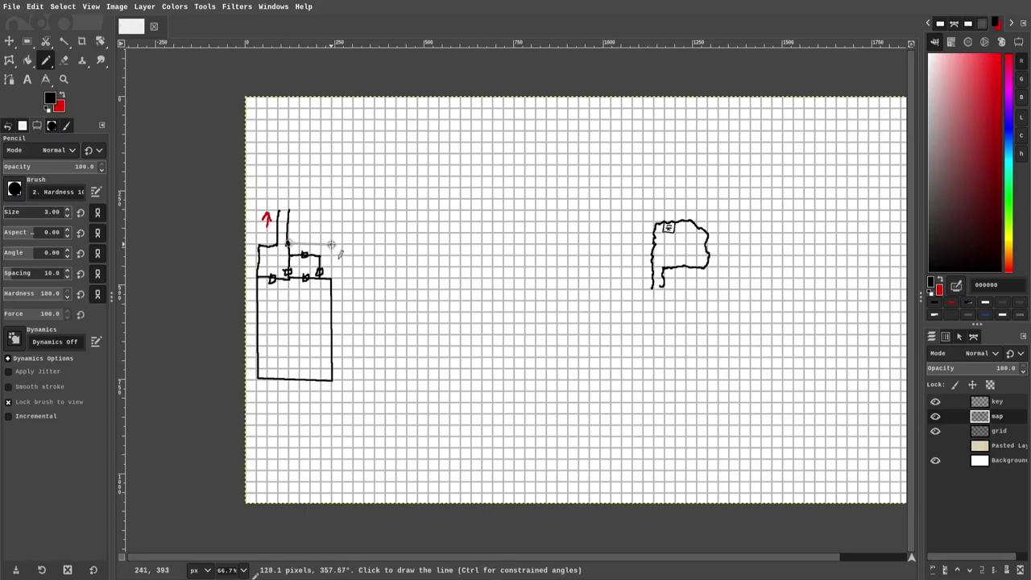
{"action": "left_click", "coordinate": [331, 244], "text": "shift"}
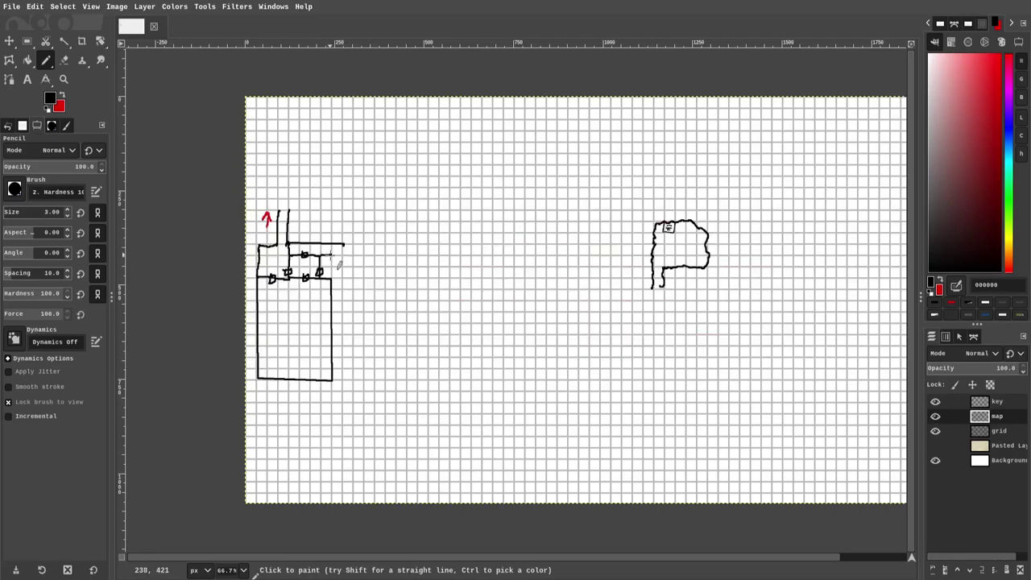
{"action": "key", "text": "shift+e"}
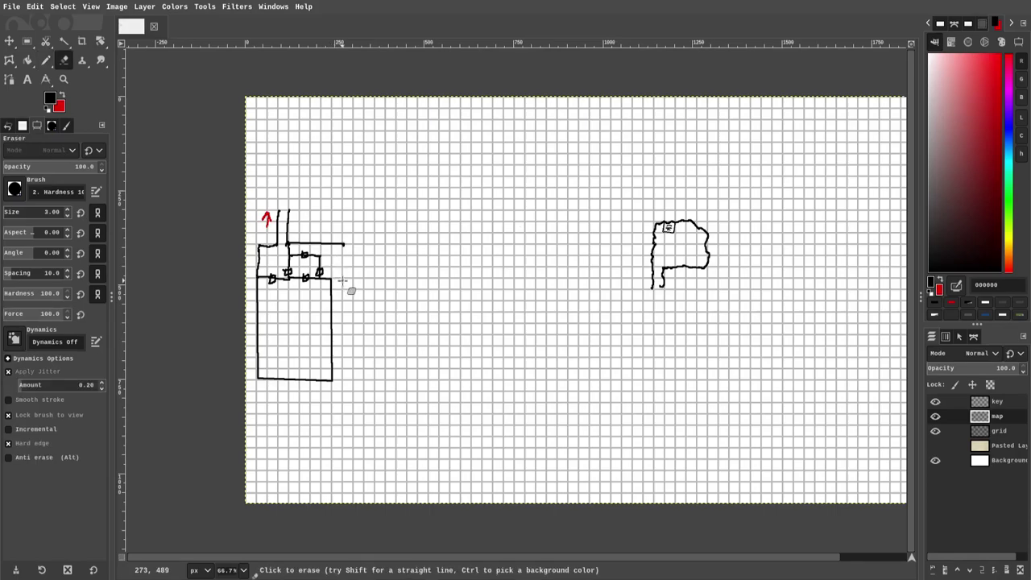
{"action": "key", "text": "b"}
{"action": "key", "text": "n"}
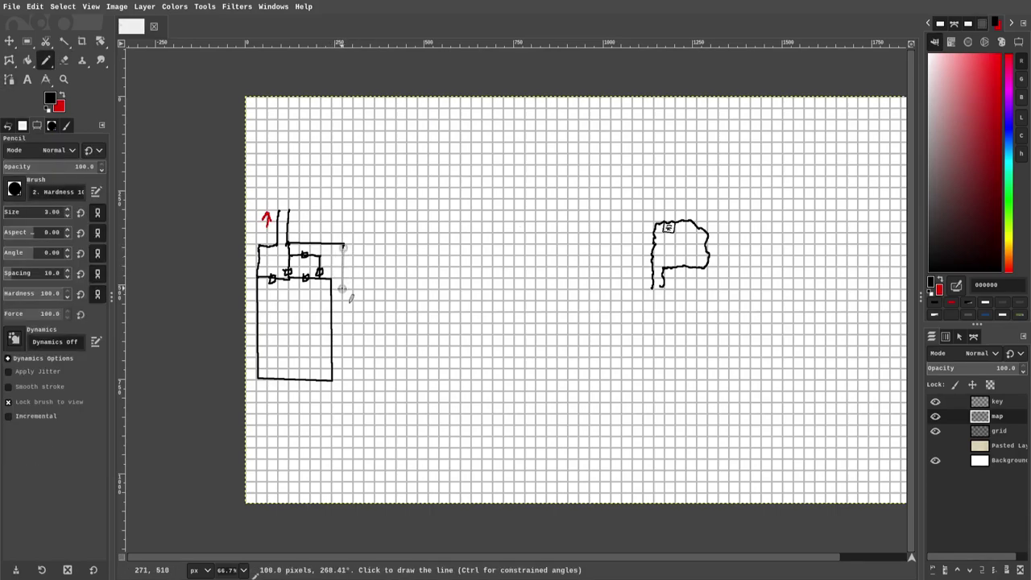
{"action": "left_click", "coordinate": [343, 288], "text": "shift"}
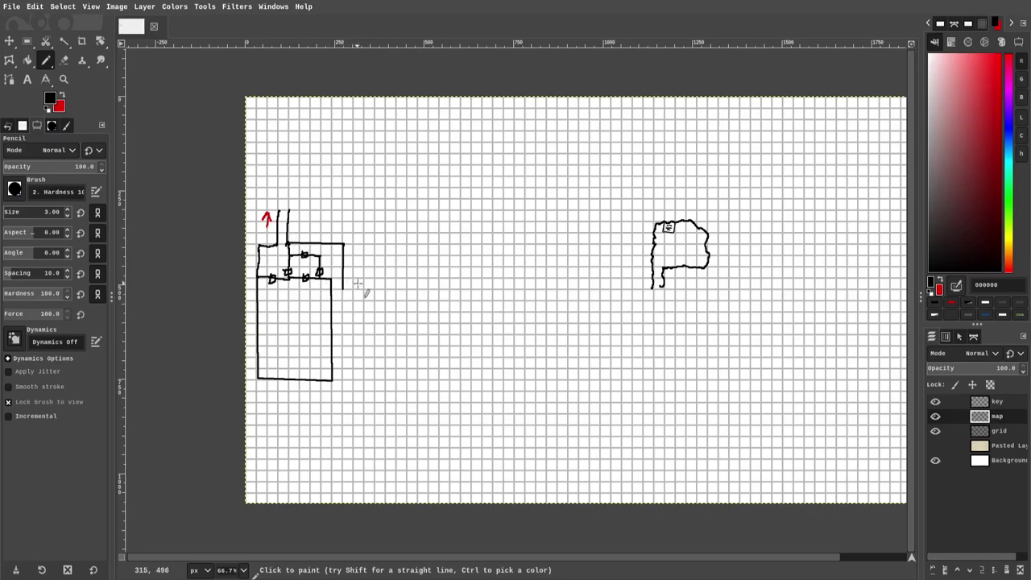
Draw a narrow side passage that branches diagonally off the outer corridor wall and turns upward.
{"action": "left_click_drag", "start_coordinate": [353, 279], "coordinate": [346, 287]}
{"action": "left_click_drag", "start_coordinate": [354, 277], "coordinate": [354, 267]}
{"action": "left_click_drag", "start_coordinate": [363, 268], "coordinate": [365, 290]}
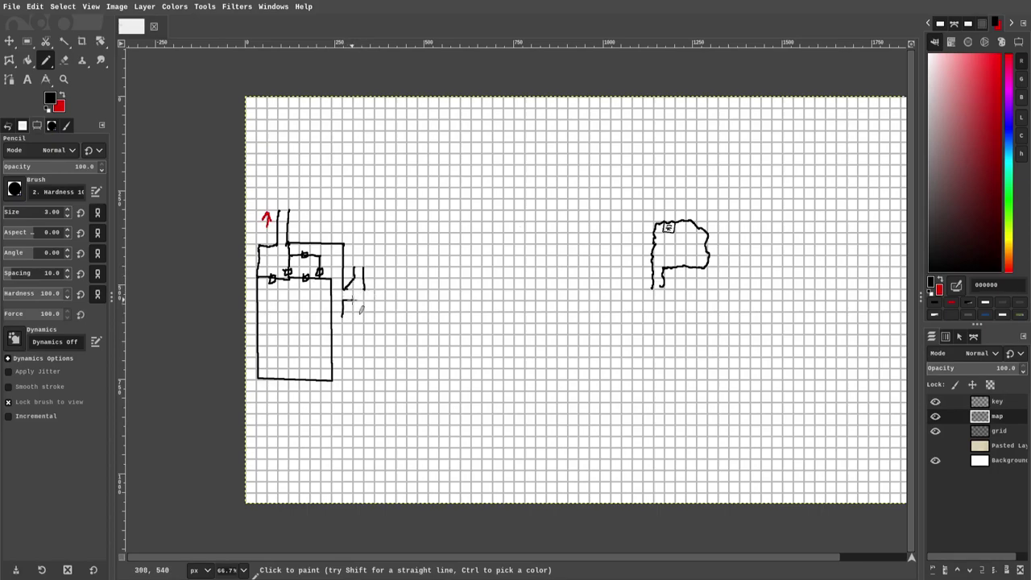
{"action": "left_click_drag", "start_coordinate": [364, 288], "coordinate": [351, 298]}
{"action": "mouse_move", "coordinate": [353, 255]}
{"action": "left_mouse_down"}
{"action": "mouse_move", "coordinate": [353, 269]}
{"action": "mouse_move", "coordinate": [364, 263]}
{"action": "left_mouse_up"}
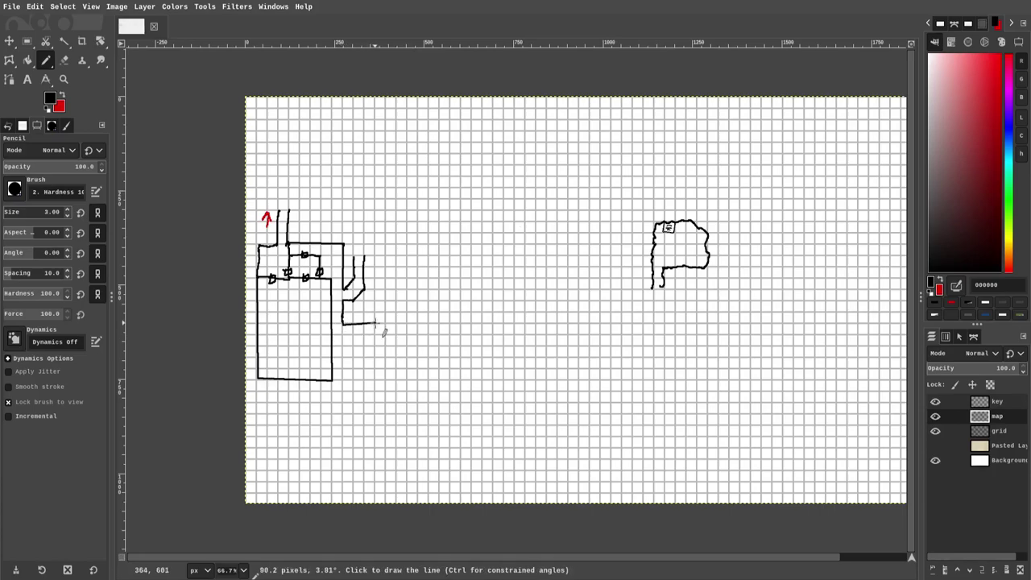
Draw a room about 4 by 4 grid squares on the large room's right side, with doors at its upper-left and lower-left corners.
{"action": "left_click", "coordinate": [375, 322], "text": "shift"}
{"action": "left_click", "coordinate": [375, 369], "text": "shift"}
{"action": "left_click", "coordinate": [332, 369], "text": "shift"}
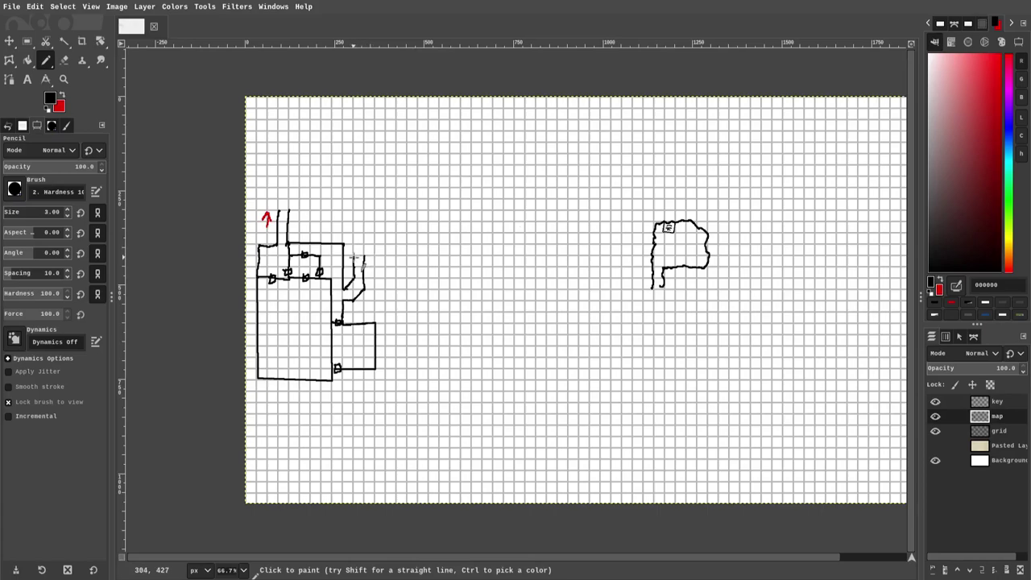
Join the side passage to a short corridor running right, add a door on its upper wall, and clean up its open end.
{"action": "mouse_move", "coordinate": [355, 256]}
{"action": "left_mouse_down"}
{"action": "mouse_move", "coordinate": [345, 255]}
{"action": "mouse_move", "coordinate": [375, 255]}
{"action": "mouse_move", "coordinate": [343, 244]}
{"action": "left_mouse_up"}
{"action": "left_click_drag", "start_coordinate": [356, 245], "coordinate": [356, 242]}
{"action": "left_click_drag", "start_coordinate": [363, 331], "coordinate": [352, 298]}
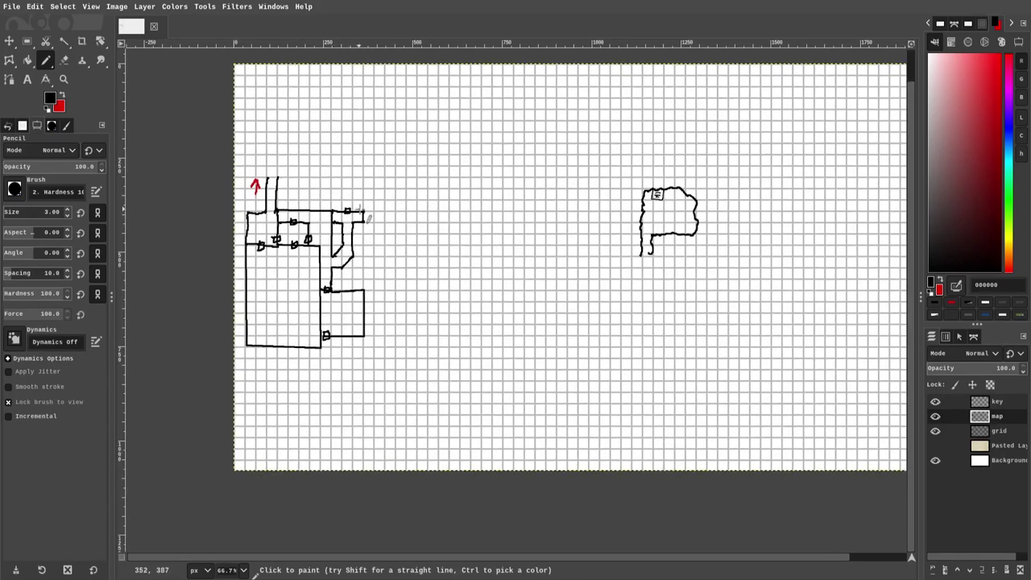
{"action": "key", "text": "shift+e"}
{"action": "left_click_drag", "start_coordinate": [364, 218], "coordinate": [364, 215]}
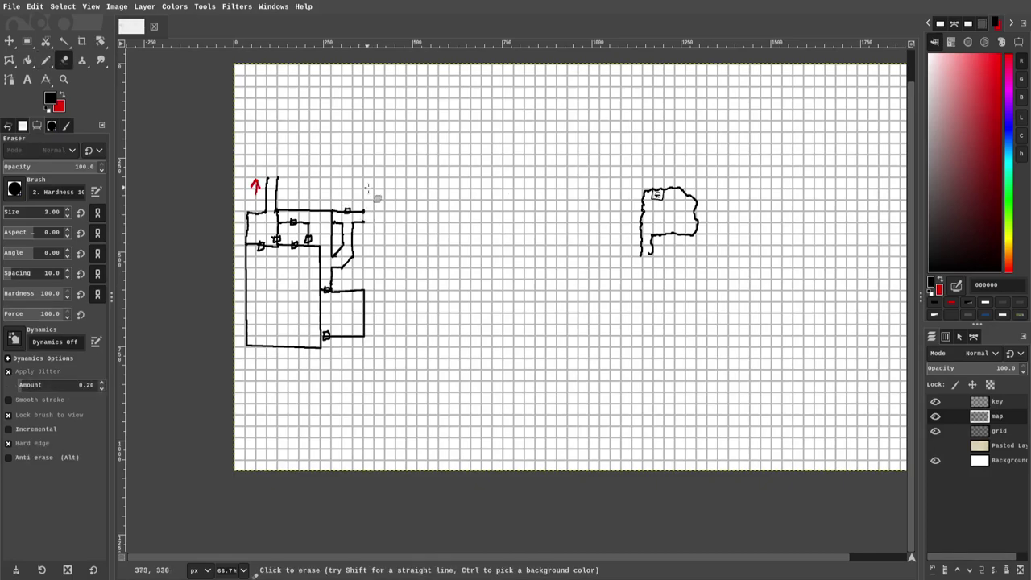
Draw a room about 4 by 3 grid squares beneath the cave's passage, with a door on its left wall.
{"action": "key", "text": "b"}
{"action": "key", "text": "n"}
{"action": "mouse_move", "coordinate": [642, 256]}
{"action": "left_mouse_down"}
{"action": "mouse_move", "coordinate": [632, 256]}
{"action": "mouse_move", "coordinate": [664, 256]}
{"action": "mouse_move", "coordinate": [621, 256]}
{"action": "mouse_move", "coordinate": [618, 281]}
{"action": "mouse_move", "coordinate": [620, 256]}
{"action": "left_mouse_up"}
{"action": "key", "text": "shift+e"}
{"action": "key", "text": "n"}
{"action": "key", "text": "ctrl+z"}
{"action": "left_click", "coordinate": [622, 256]}
{"action": "left_click", "coordinate": [620, 290], "text": "shift"}
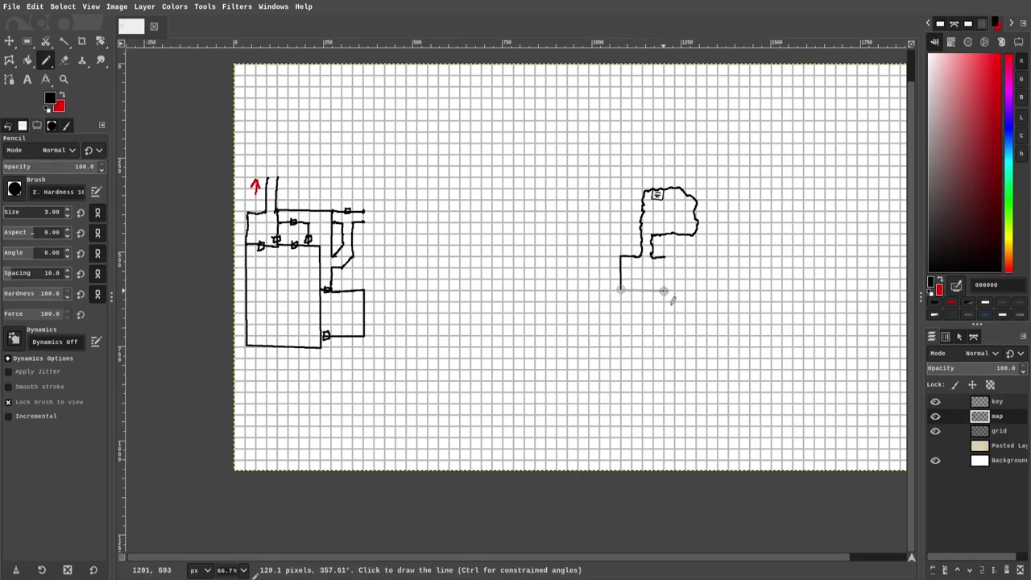
{"action": "left_click", "coordinate": [664, 290], "text": "shift"}
{"action": "left_click", "coordinate": [664, 256], "text": "shift"}
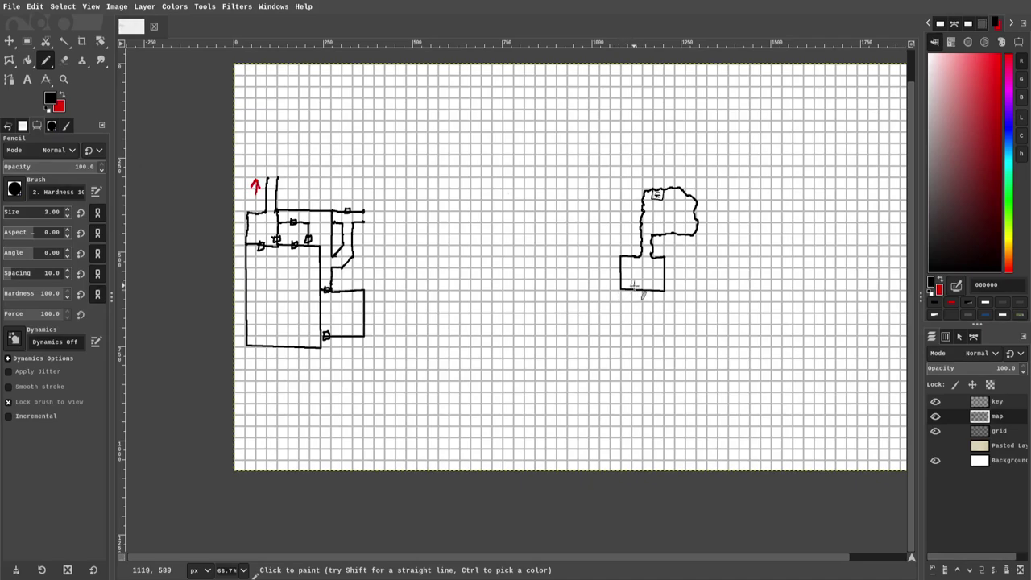
{"action": "left_click_drag", "start_coordinate": [617, 262], "coordinate": [625, 274]}
{"action": "key", "text": "ctrl+v"}
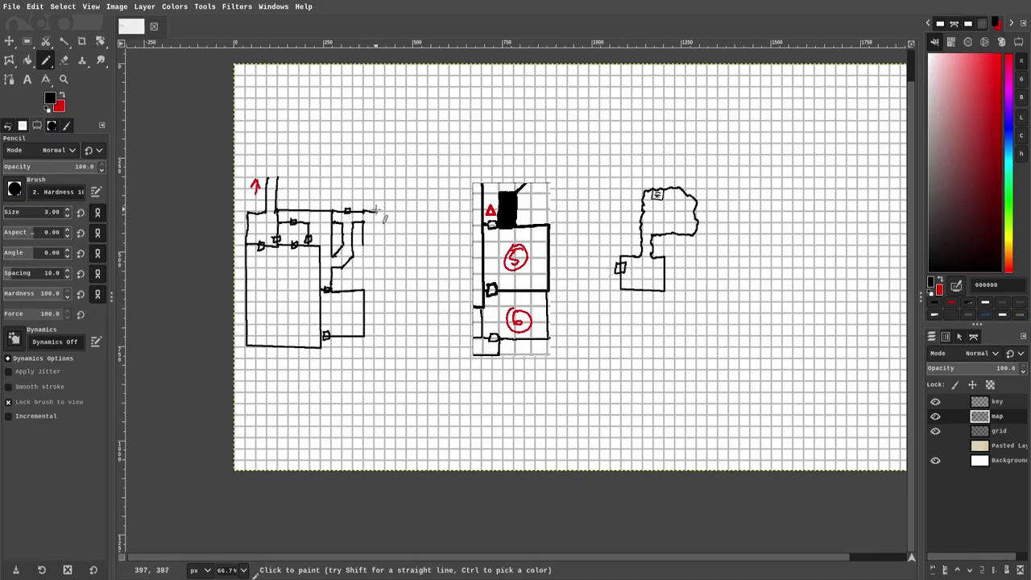
Enclose a small room about 3 by 2 grid squares above the short corridor's door, redoing the misplaced wall lines.
{"action": "left_click", "coordinate": [363, 189], "text": "shift"}
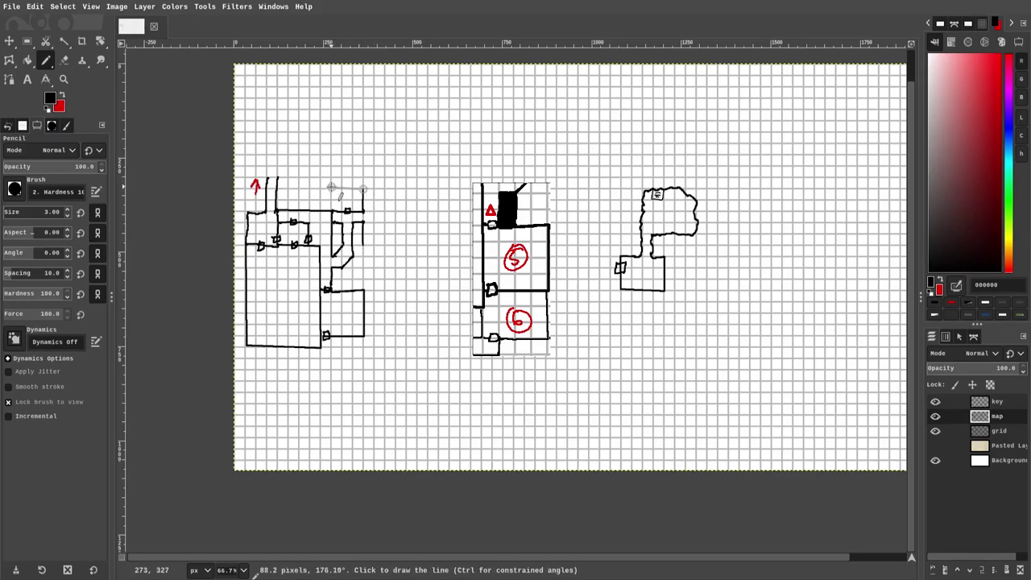
{"action": "left_click", "coordinate": [331, 188], "text": "shift"}
{"action": "left_click", "coordinate": [330, 210], "text": "shift"}
{"action": "key", "text": "ctrl+z"}
{"action": "key", "text": "ctrl+z"}
{"action": "left_click", "coordinate": [331, 188], "text": "shift"}
{"action": "left_click", "coordinate": [331, 187], "text": "shift"}
{"action": "left_click", "coordinate": [331, 212], "text": "shift"}
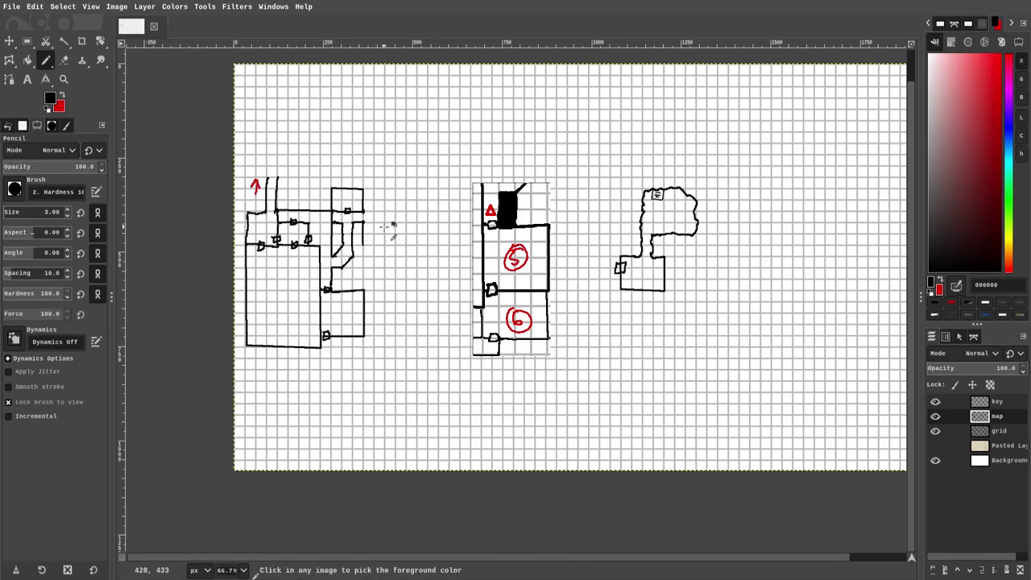
{"action": "key", "text": "Delete"}
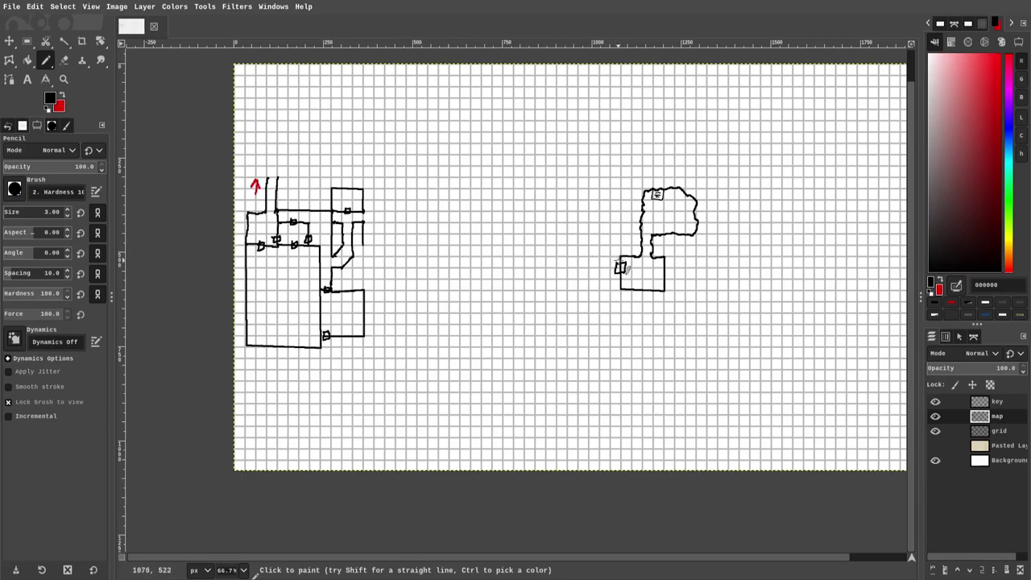
Draw a straight hallway about 12 grid squares long and 2 wide, extending left from the door of the room below the cave.
{"action": "left_click", "coordinate": [620, 278]}
{"action": "left_click", "coordinate": [578, 278], "text": "shift"}
{"action": "left_click", "coordinate": [578, 256]}
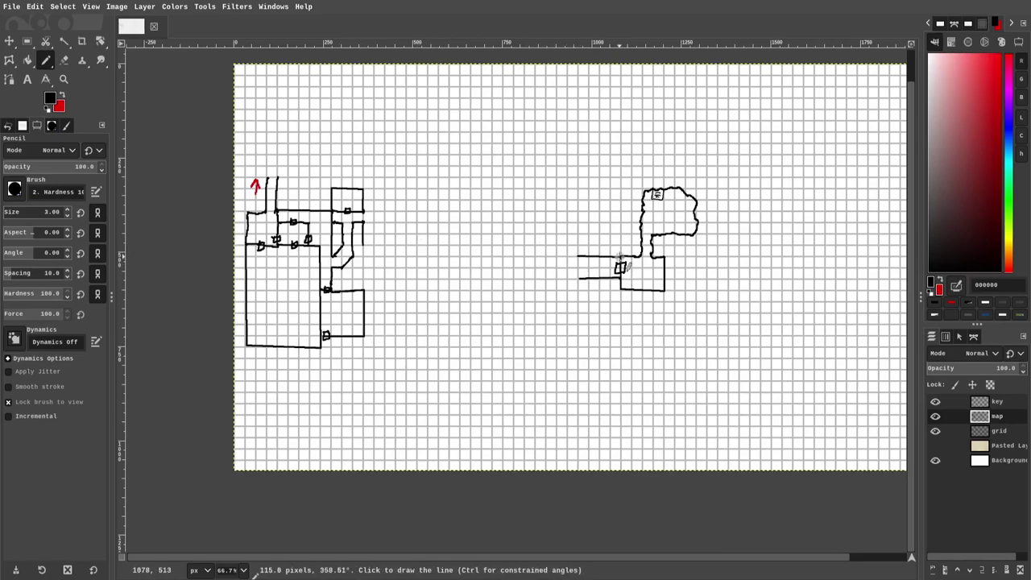
{"action": "left_click", "coordinate": [620, 256], "text": "shift"}
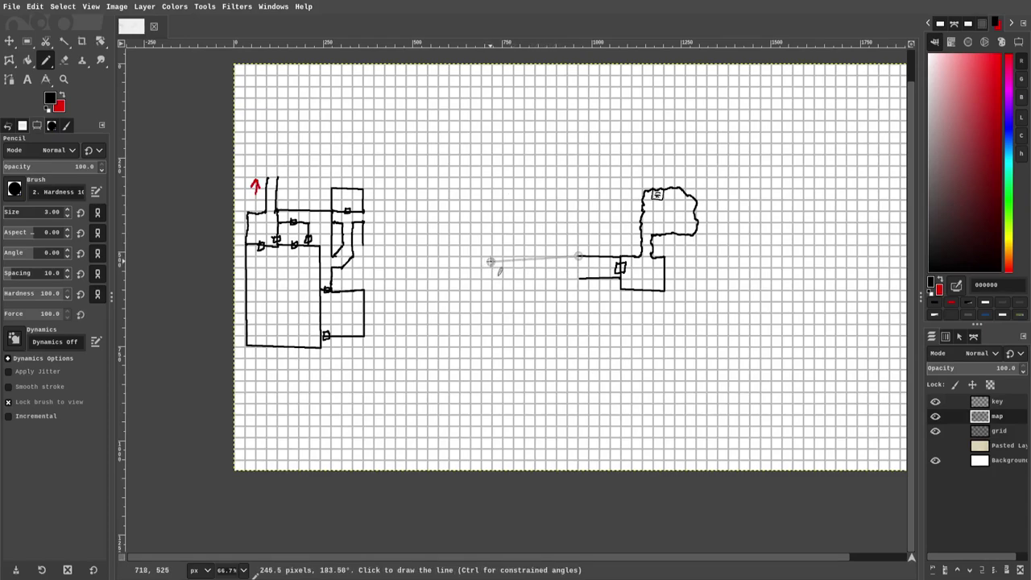
{"action": "left_click", "coordinate": [491, 255], "text": "shift"}
{"action": "left_click", "coordinate": [555, 278]}
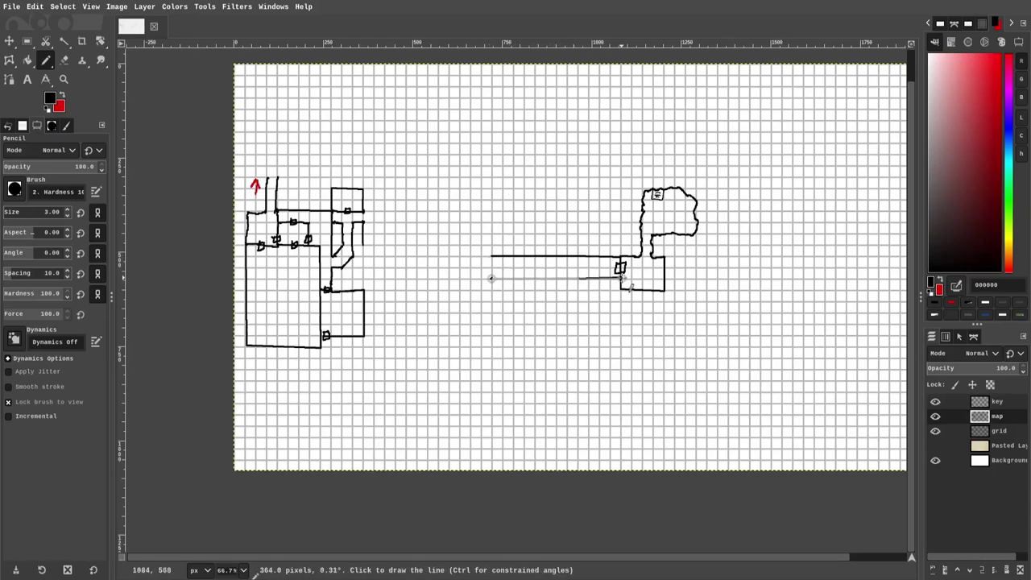
{"action": "left_click", "coordinate": [491, 277], "text": "shift"}
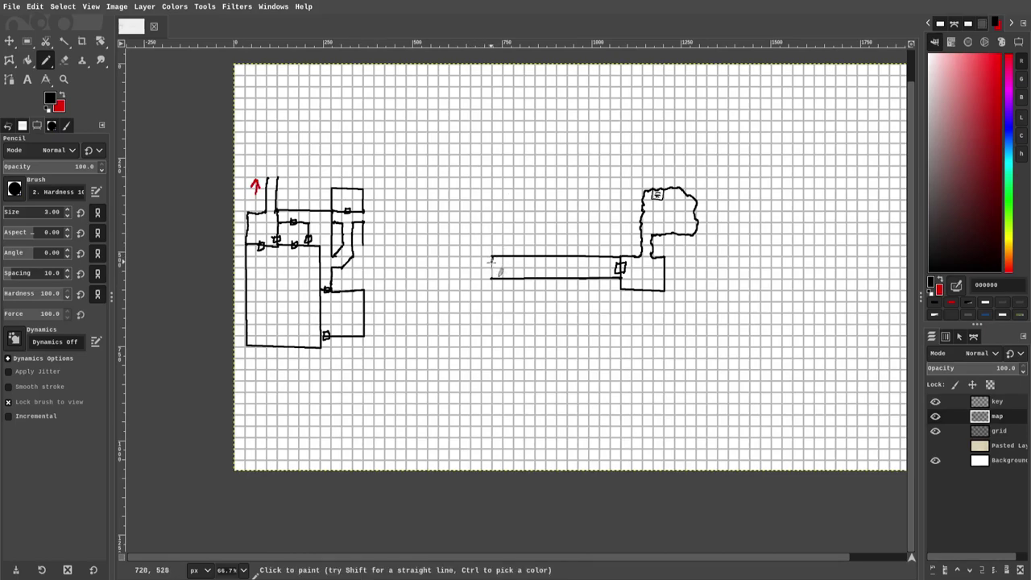
{"action": "left_click", "coordinate": [491, 256], "text": "shift"}
Add a door at the hallway's far left end and handwrite "Great hallway" inside it in red on the key layer.
{"action": "mouse_move", "coordinate": [489, 259]}
{"action": "left_mouse_down"}
{"action": "mouse_move", "coordinate": [490, 272]}
{"action": "mouse_move", "coordinate": [575, 266]}
{"action": "left_mouse_up"}
{"action": "key", "text": "Page_Up"}
{"action": "key", "text": "x"}
{"action": "left_click_drag", "start_coordinate": [580, 266], "coordinate": [587, 276]}
On the map layer in black, finish the angled corridor's walls and start an angled chamber at the lower room's upper right corner.
{"action": "left_click", "coordinate": [982, 413]}
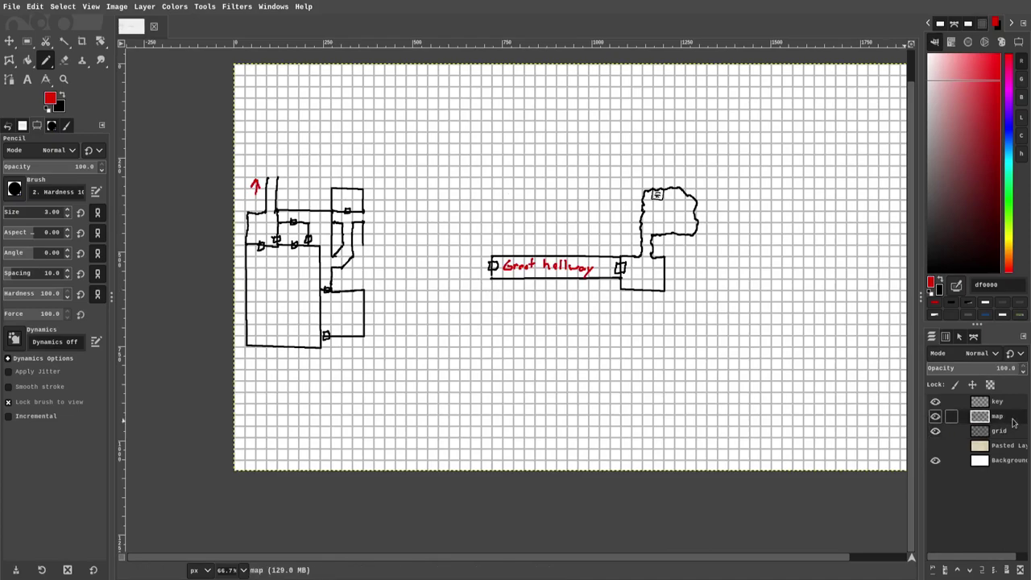
{"action": "key", "text": "x"}
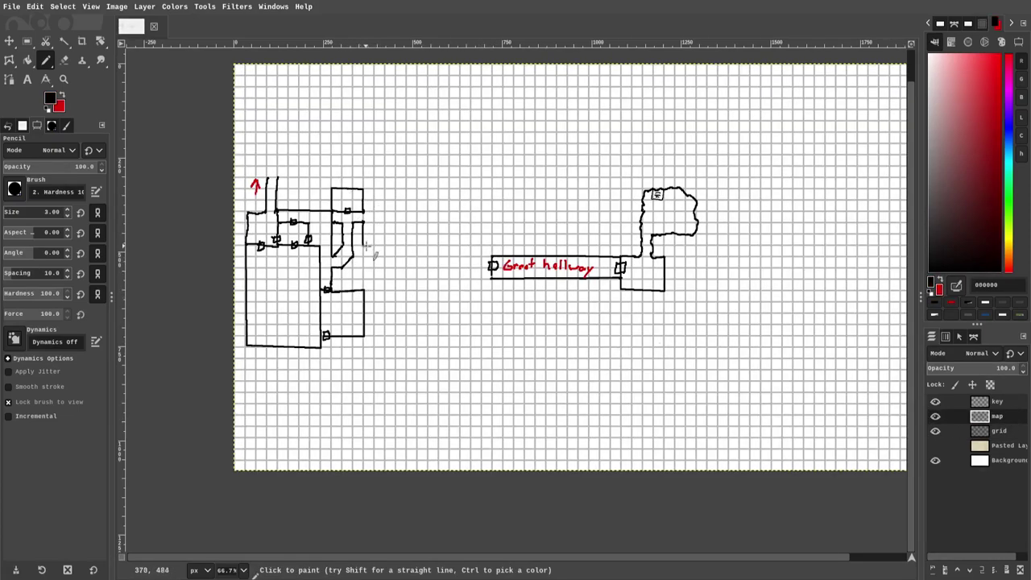
{"action": "left_click", "coordinate": [360, 244], "text": "shift"}
{"action": "mouse_move", "coordinate": [342, 267]}
{"action": "left_mouse_down"}
{"action": "mouse_move", "coordinate": [343, 291]}
{"action": "mouse_move", "coordinate": [374, 301]}
{"action": "left_mouse_up"}
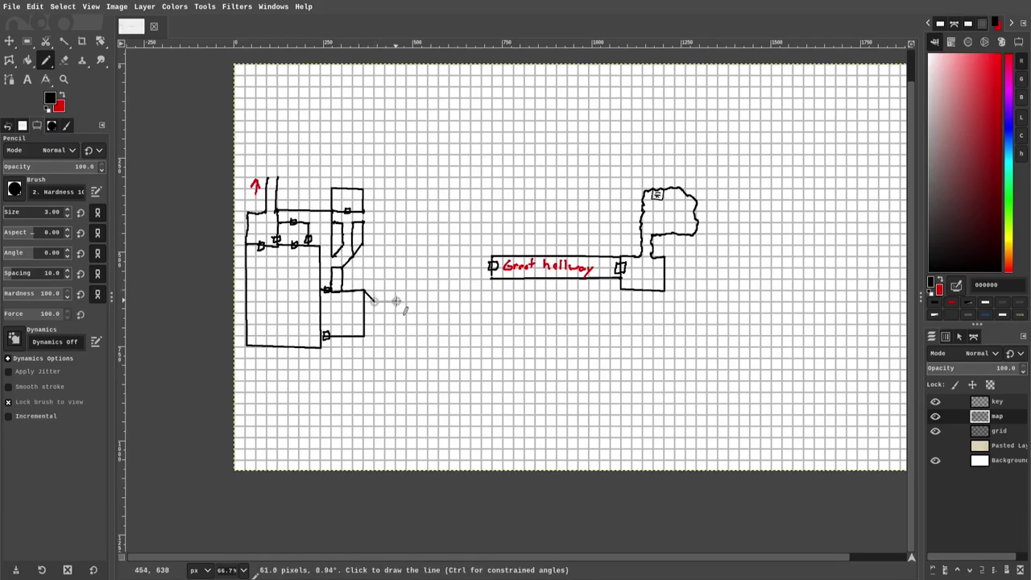
{"action": "left_click", "coordinate": [395, 303], "text": "shift"}
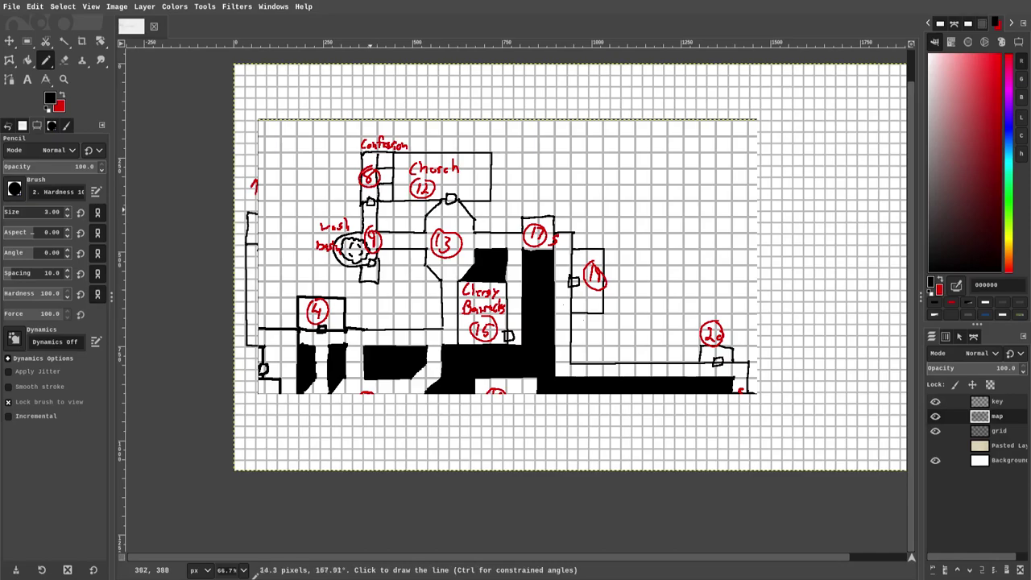
Fill the gaps between the small angled corridors with black and touch up the walls joining the upper corridor to the angled passage.
{"action": "left_click_drag", "start_coordinate": [313, 358], "coordinate": [334, 329]}
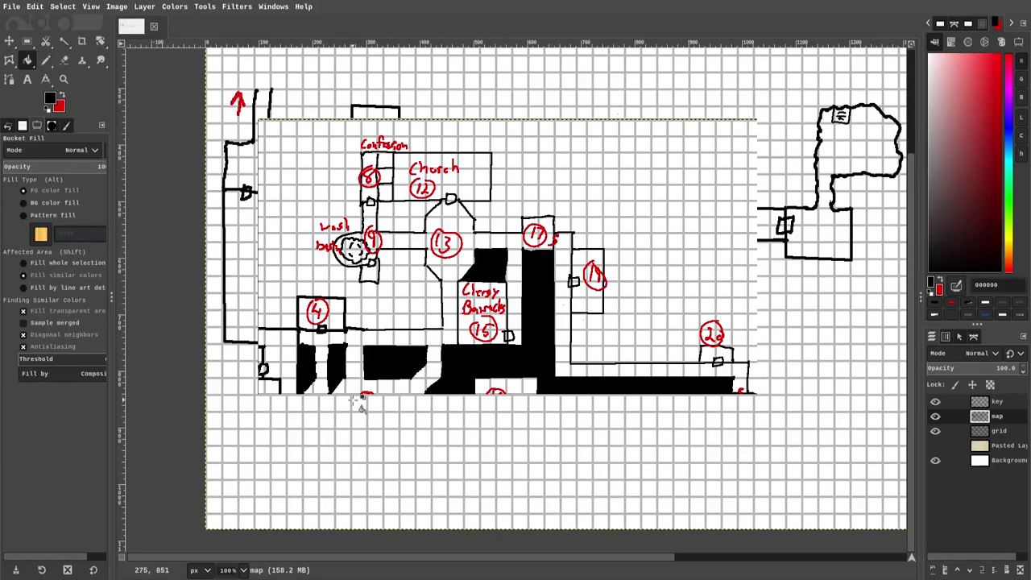
{"action": "key", "text": "n"}
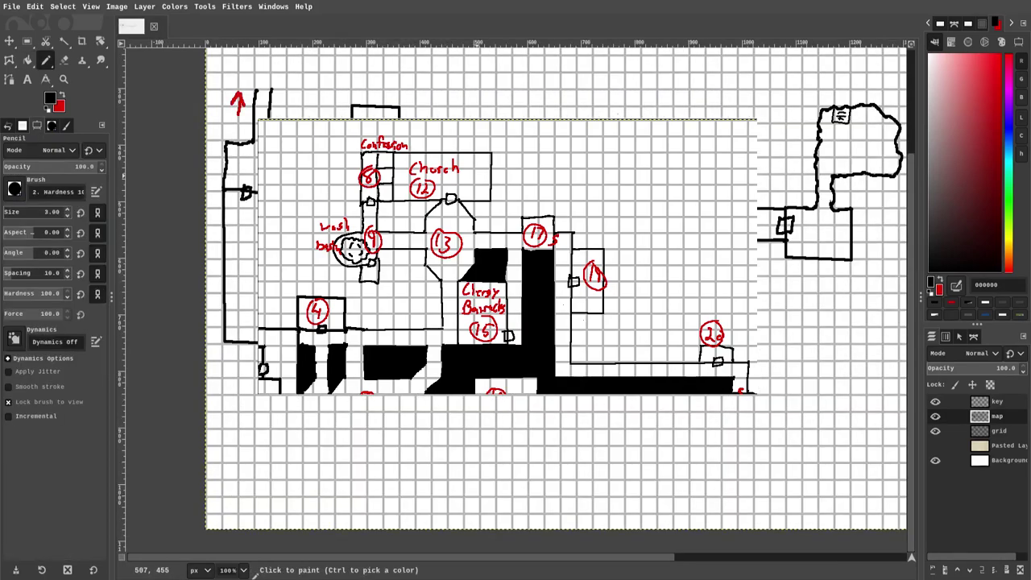
{"action": "left_click", "coordinate": [470, 186]}
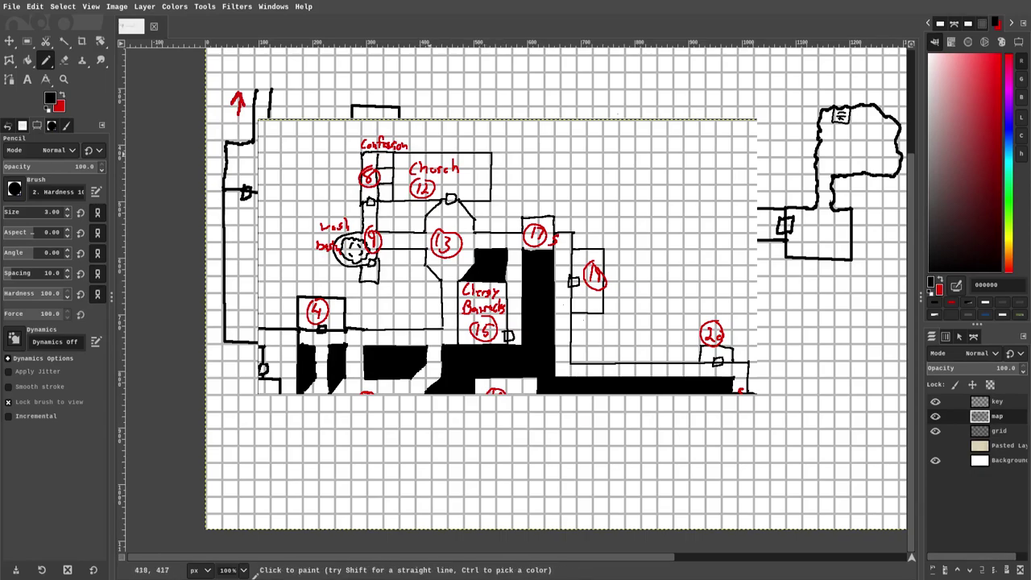
{"action": "key", "text": "shift+e"}
{"action": "left_click", "coordinate": [418, 148]}
{"action": "key", "text": "n"}
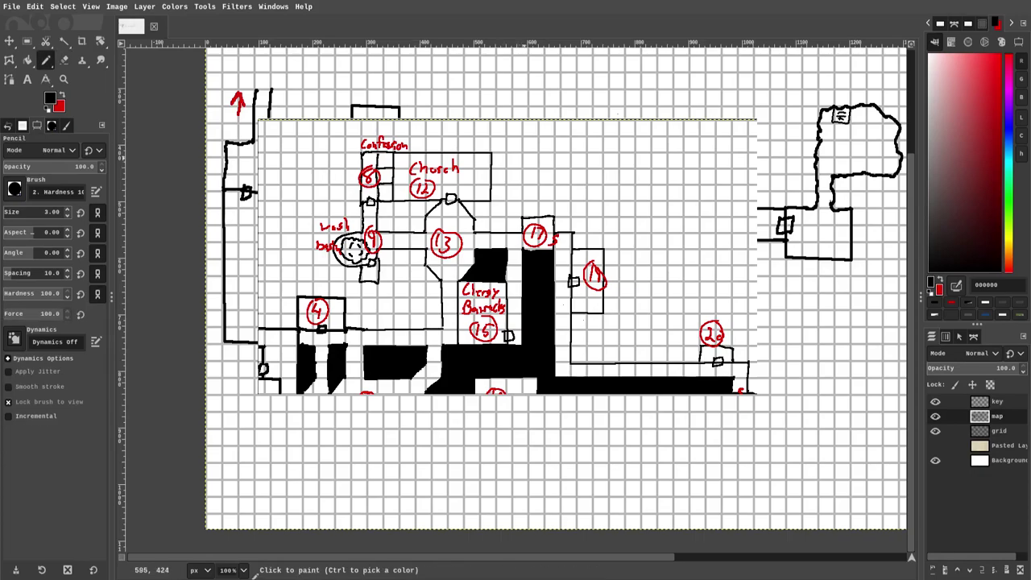
{"action": "left_click", "coordinate": [498, 155]}
{"action": "left_click_drag", "start_coordinate": [484, 111], "coordinate": [472, 202]}
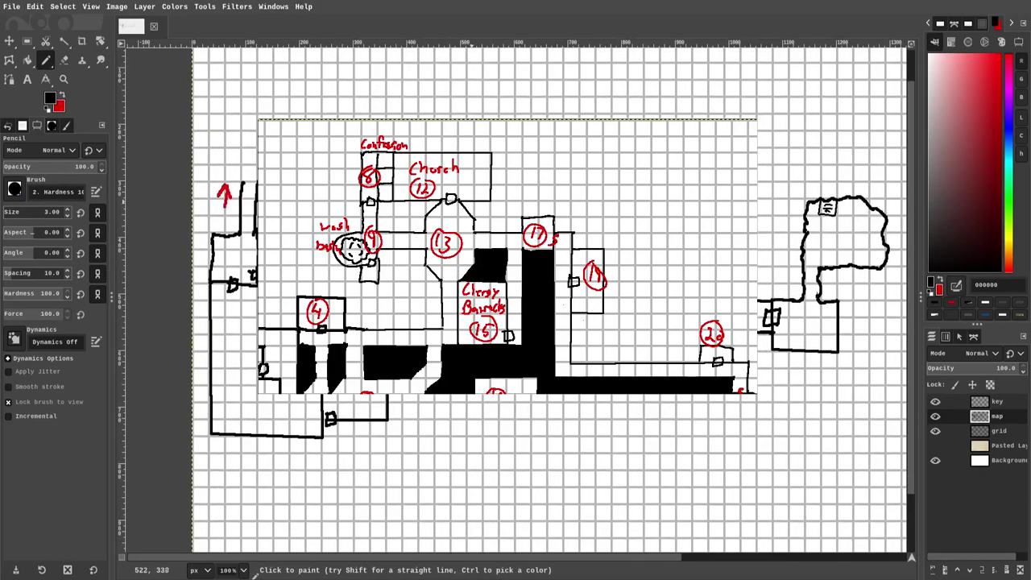
{"action": "key", "text": "shift+s"}
{"action": "left_click", "coordinate": [584, 321]}
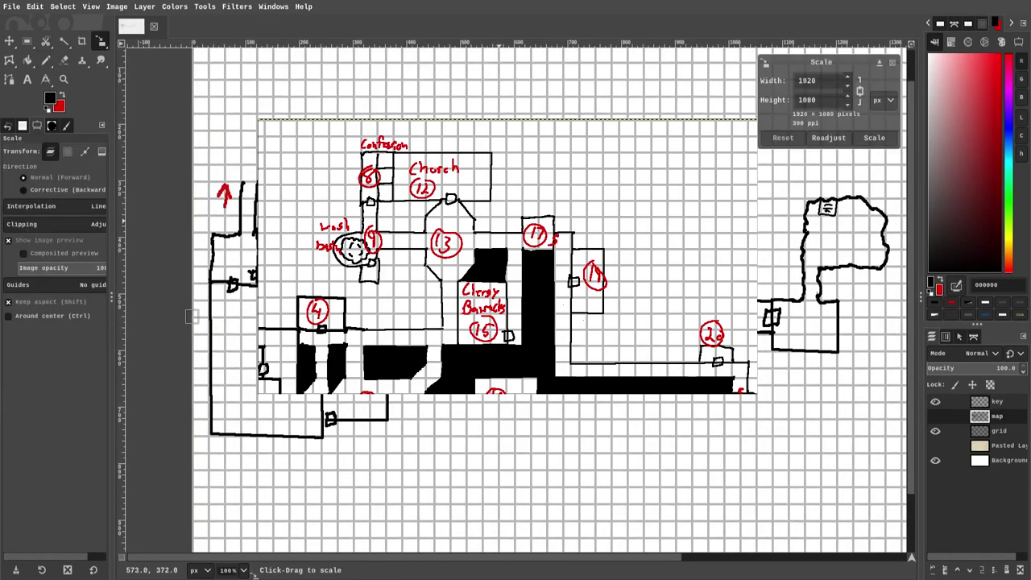
{"action": "key", "text": "Escape"}
{"action": "key", "text": "n"}
Draw a room about 3 by 4 grid squares right of the vertical corridor, with horizontal corridor walls above it.
{"action": "left_click", "coordinate": [499, 247]}
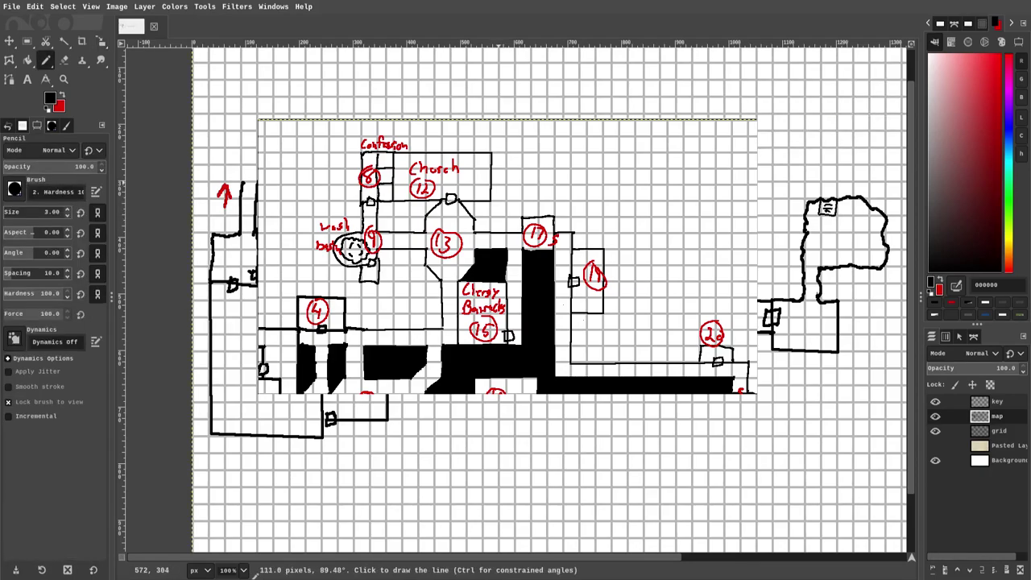
{"action": "left_click", "coordinate": [499, 186], "text": "shift"}
{"action": "left_click", "coordinate": [483, 186], "text": "shift"}
{"action": "left_click", "coordinate": [481, 171], "text": "shift"}
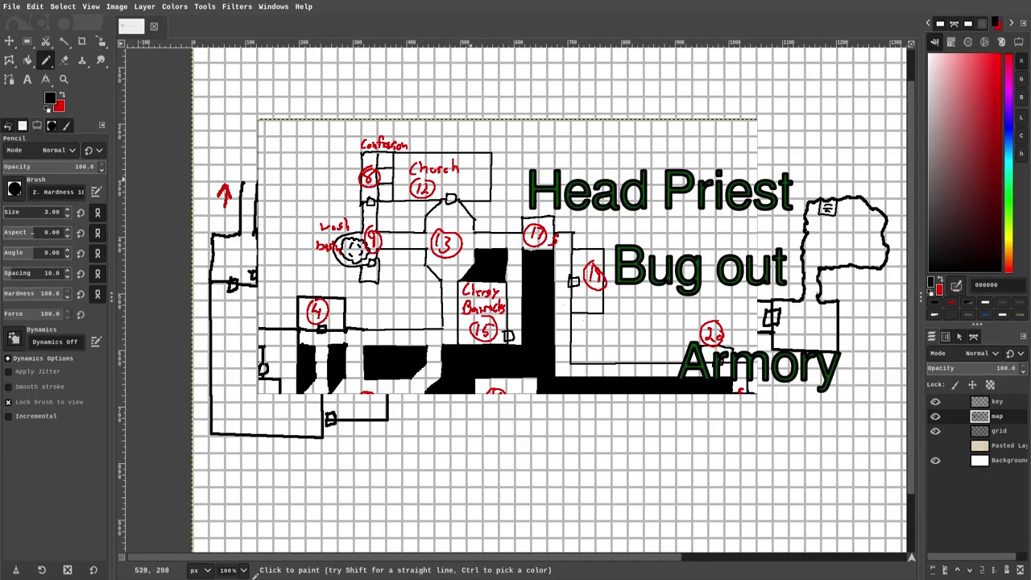
{"action": "left_click", "coordinate": [386, 171], "text": "shift"}
{"action": "left_click_drag", "start_coordinate": [486, 157], "coordinate": [446, 211]}
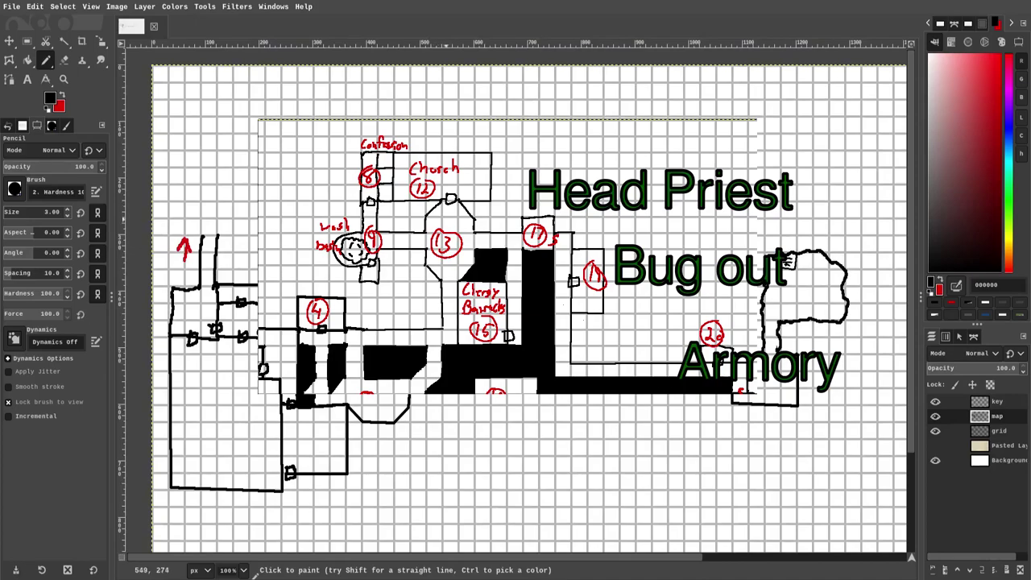
Flare the vertical corridor's left wall outward at its upper end with a one-square diagonal line.
{"action": "key", "text": "shift+e"}
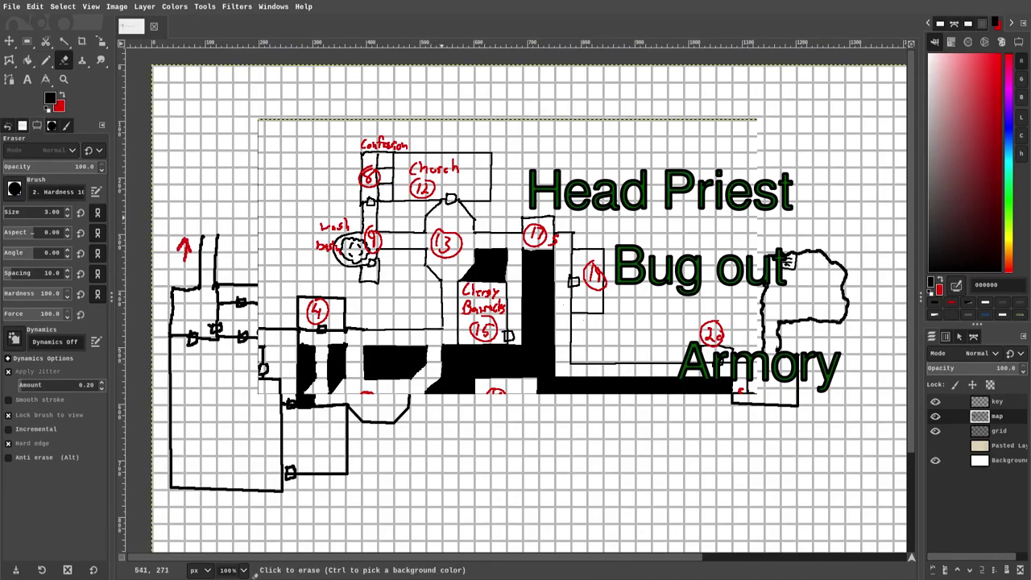
{"action": "key", "text": "n"}
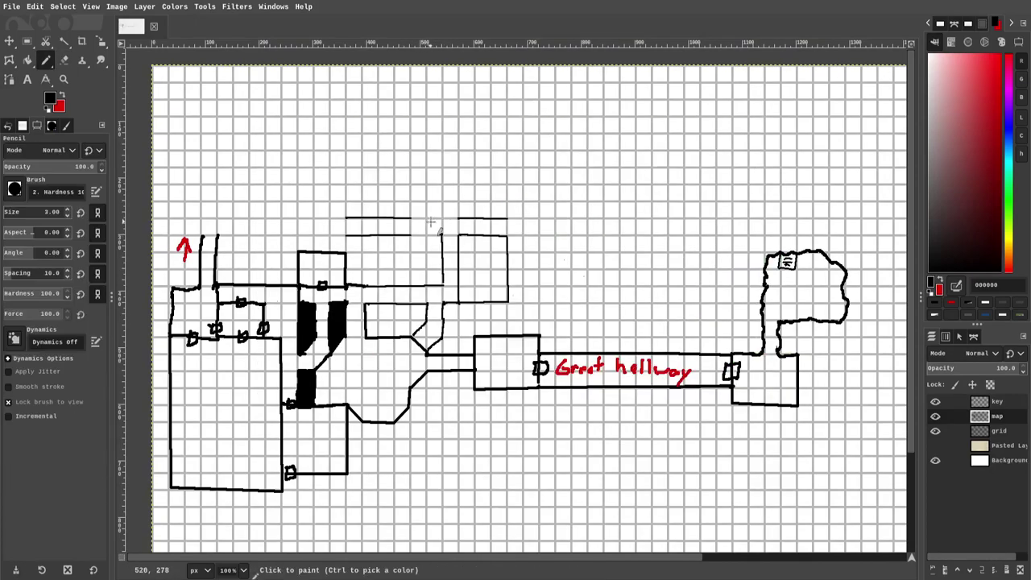
{"action": "left_click", "coordinate": [441, 234]}
{"action": "left_click", "coordinate": [428, 219], "text": "shift"}
Erase the horizontal corridor walls on both sides of the vertical corridor's upper end with an enlarged eraser, and reset its size to 3.
{"action": "key", "text": "shift+e"}
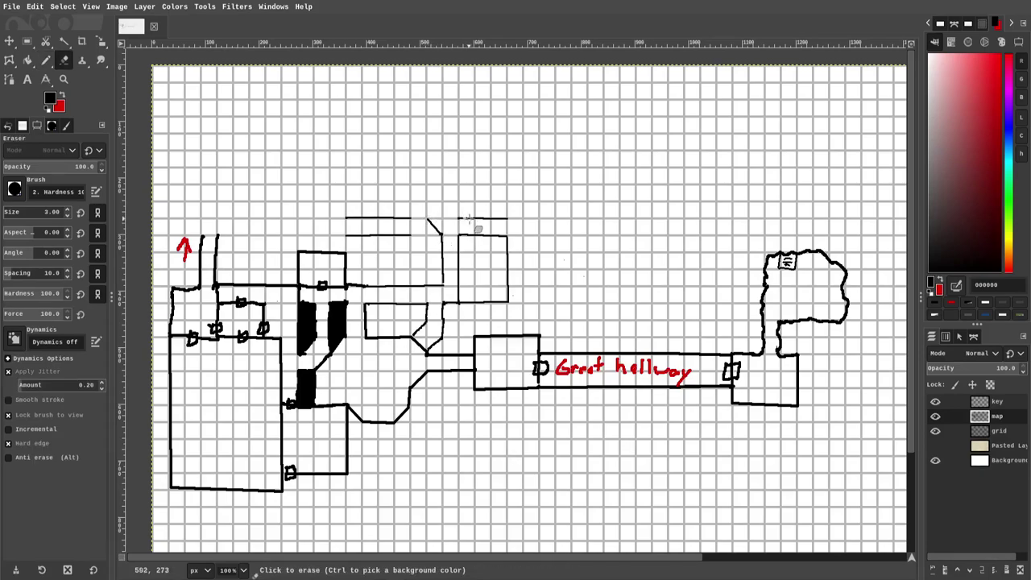
{"action": "left_click_drag", "start_coordinate": [459, 218], "coordinate": [505, 221]}
{"action": "left_click", "coordinate": [16, 214]}
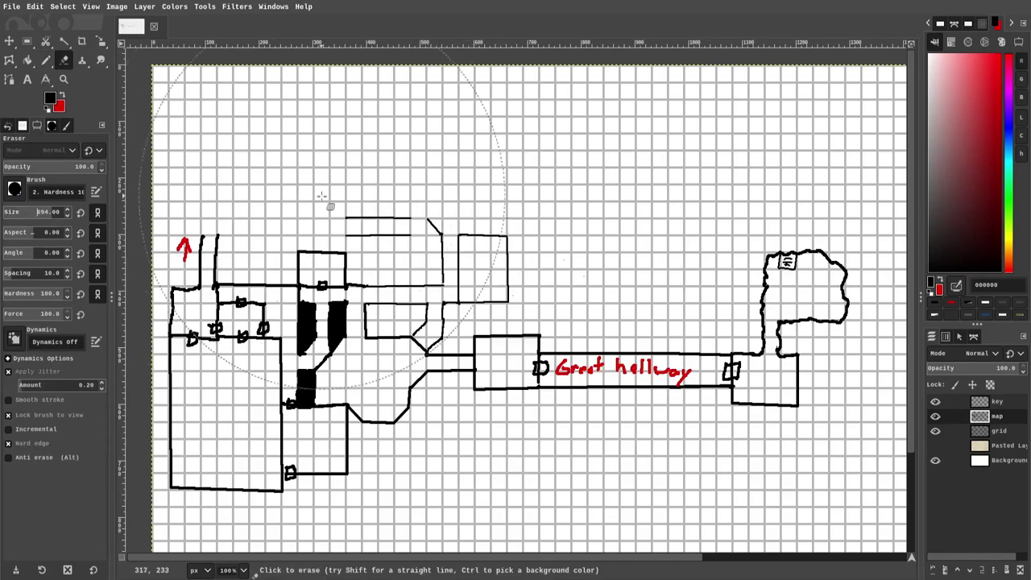
{"action": "left_click_drag", "start_coordinate": [372, 221], "coordinate": [385, 216]}
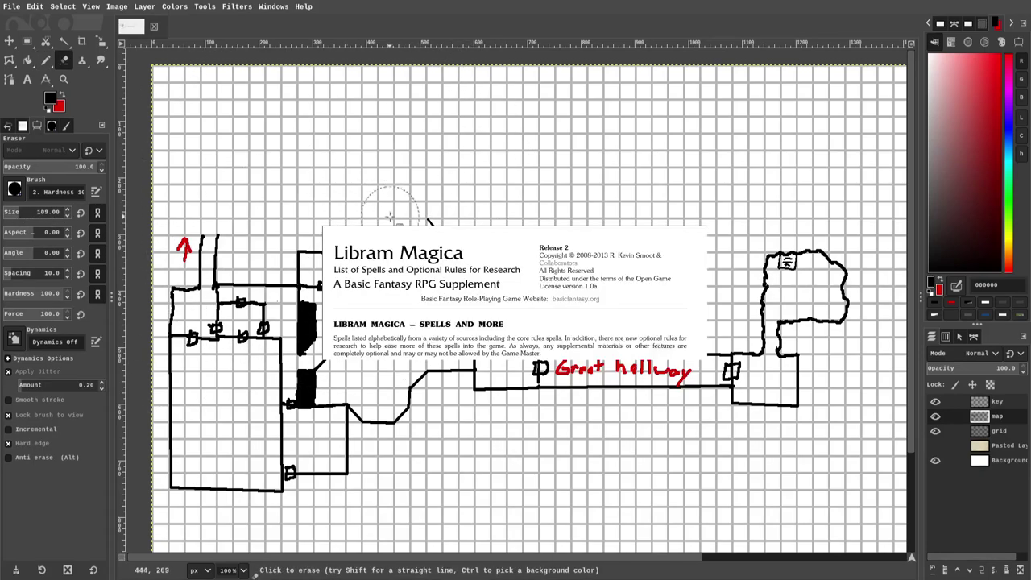
{"action": "double_click", "coordinate": [48, 213]}
{"action": "type", "text": "3"}
{"action": "key", "text": "Return"}
Draw the left side of an octagonal hall above the vertical corridor, with a corridor about 3 grid squares long leading off left.
{"action": "key", "text": "n"}
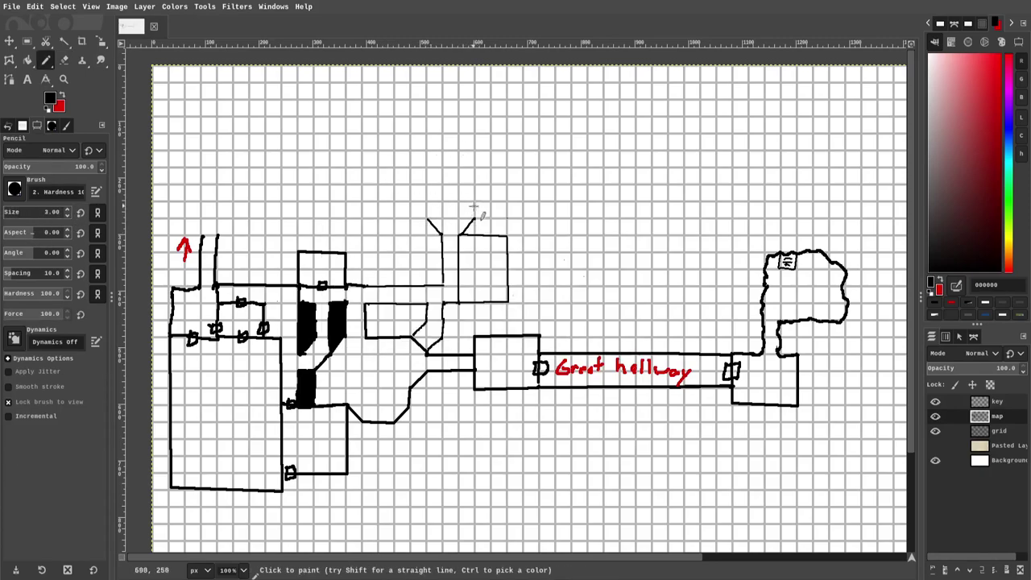
{"action": "mouse_move", "coordinate": [476, 201]}
{"action": "left_mouse_down"}
{"action": "mouse_move", "coordinate": [475, 218]}
{"action": "mouse_move", "coordinate": [426, 201]}
{"action": "mouse_move", "coordinate": [426, 168]}
{"action": "left_mouse_up"}
{"action": "left_click", "coordinate": [377, 201], "text": "shift"}
{"action": "key", "text": "ctrl+z"}
{"action": "left_click", "coordinate": [378, 201], "text": "shift"}
{"action": "left_click", "coordinate": [378, 183]}
{"action": "left_click", "coordinate": [426, 184], "text": "shift"}
{"action": "left_click_drag", "start_coordinate": [442, 151], "coordinate": [428, 163]}
Draw the octagonal hall's right side with a corridor leading off right, its upper wall about 4 grid squares long and lower wall about 2.
{"action": "left_click", "coordinate": [475, 184]}
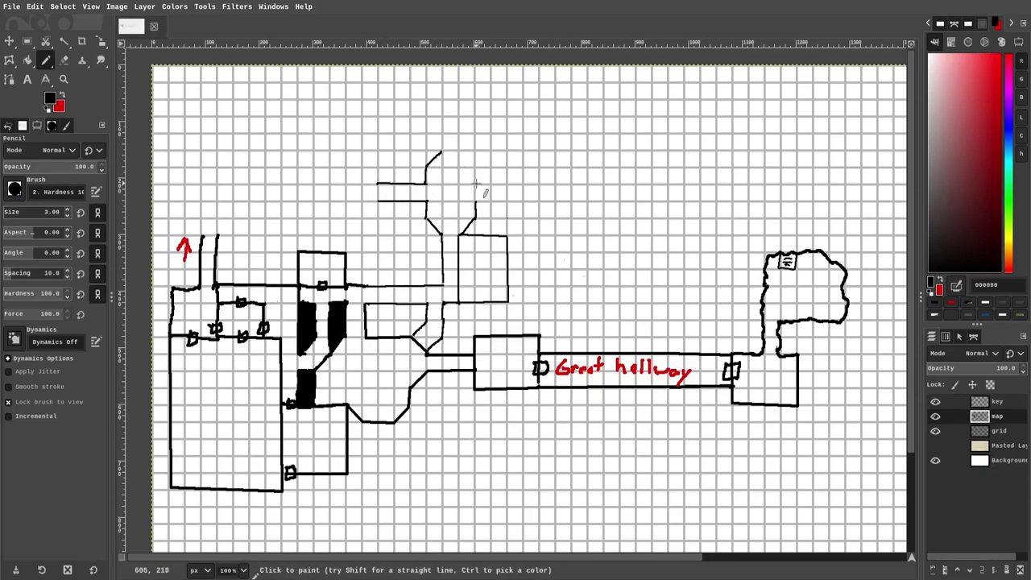
{"action": "left_click", "coordinate": [540, 184], "text": "shift"}
{"action": "left_click_drag", "start_coordinate": [475, 201], "coordinate": [509, 201]}
{"action": "mouse_move", "coordinate": [475, 171]}
{"action": "left_mouse_down"}
{"action": "mouse_move", "coordinate": [459, 151]}
{"action": "mouse_move", "coordinate": [431, 208]}
{"action": "left_mouse_up"}
Draw a room about 6 by 3 grid squares above the octagonal hall, with a door between them.
{"action": "left_click", "coordinate": [421, 199]}
{"action": "left_click", "coordinate": [372, 199], "text": "shift"}
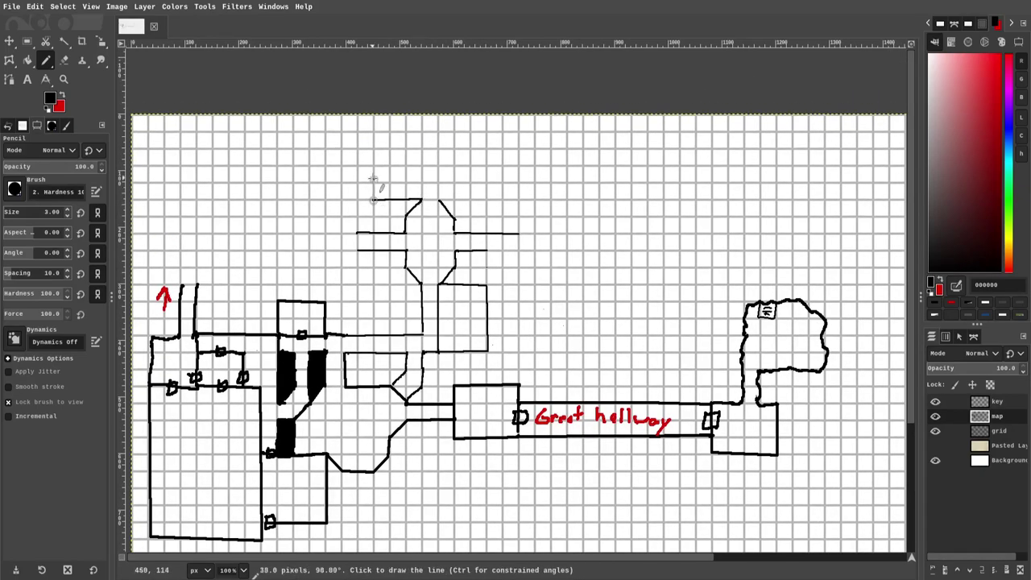
{"action": "left_click", "coordinate": [372, 149], "text": "shift"}
{"action": "left_click", "coordinate": [468, 149], "text": "shift"}
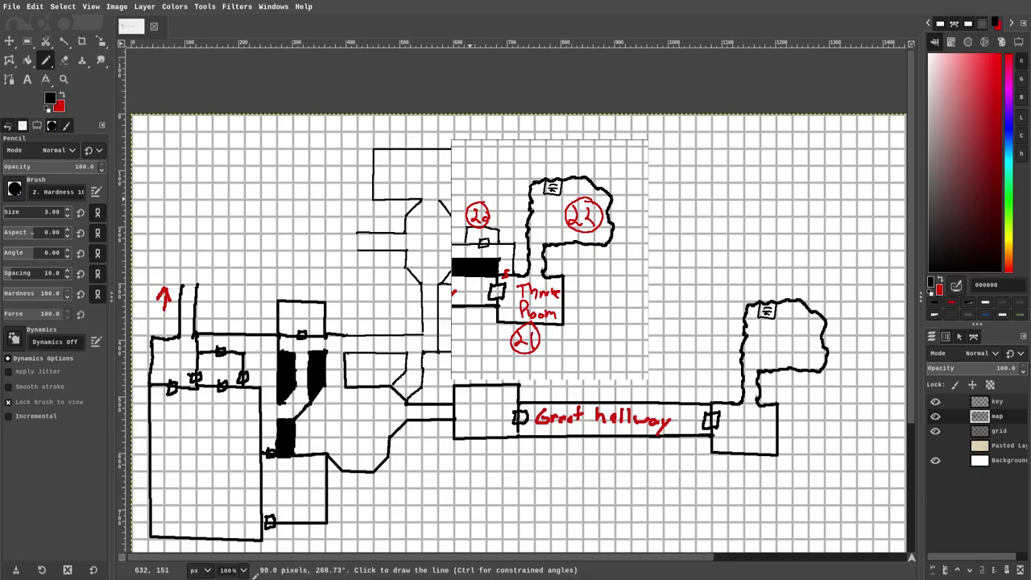
{"action": "left_click_drag", "start_coordinate": [845, 354], "coordinate": [890, 371]}
{"action": "key", "text": "ctrl+z"}
Handwrite "Church" in red on the key layer inside the room above the octagonal hall.
{"action": "left_click", "coordinate": [997, 401]}
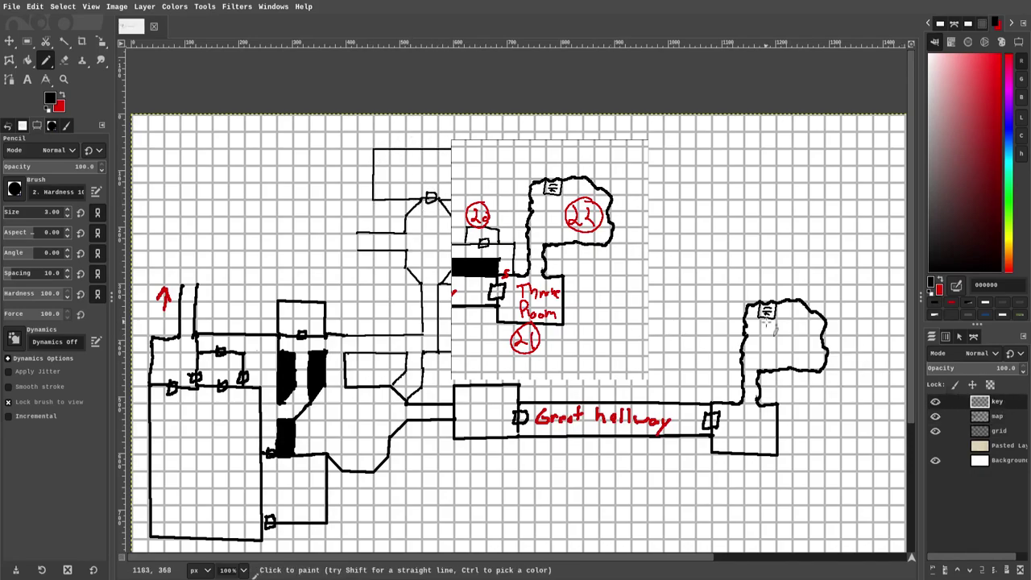
{"action": "key", "text": "x"}
{"action": "mouse_move", "coordinate": [396, 161]}
{"action": "left_mouse_down"}
{"action": "mouse_move", "coordinate": [395, 172]}
{"action": "mouse_move", "coordinate": [406, 171]}
{"action": "left_mouse_up"}
{"action": "left_click_drag", "start_coordinate": [408, 165], "coordinate": [414, 171]}
{"action": "left_click_drag", "start_coordinate": [417, 166], "coordinate": [429, 169]}
{"action": "left_click_drag", "start_coordinate": [432, 158], "coordinate": [440, 171]}
{"action": "left_click_drag", "start_coordinate": [404, 260], "coordinate": [407, 231]}
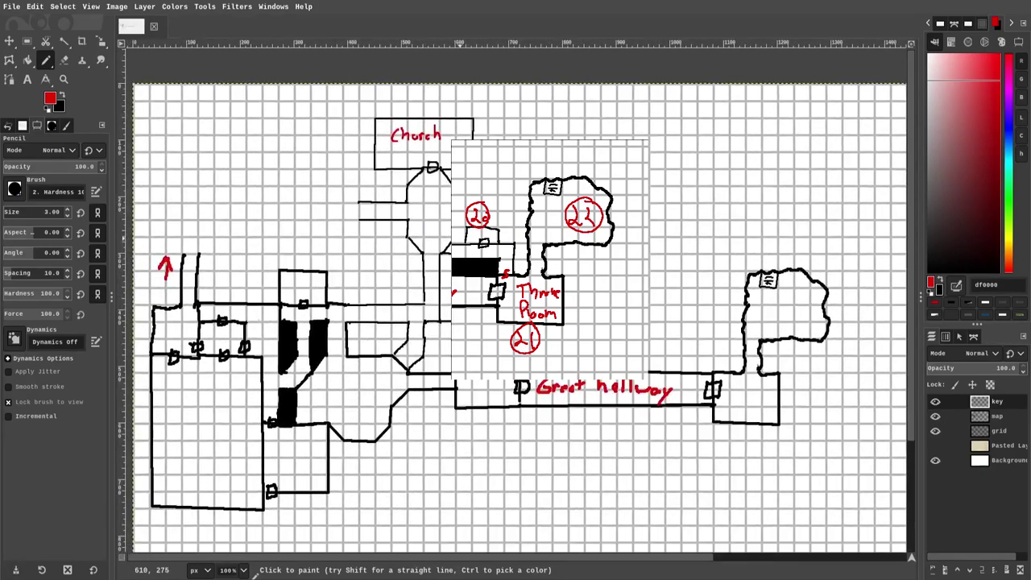
On the map layer in black, draw a narrow room about 2 by 3 grid squares left of the church, with a passage leading down.
{"action": "left_click", "coordinate": [996, 415]}
{"action": "key", "text": "x"}
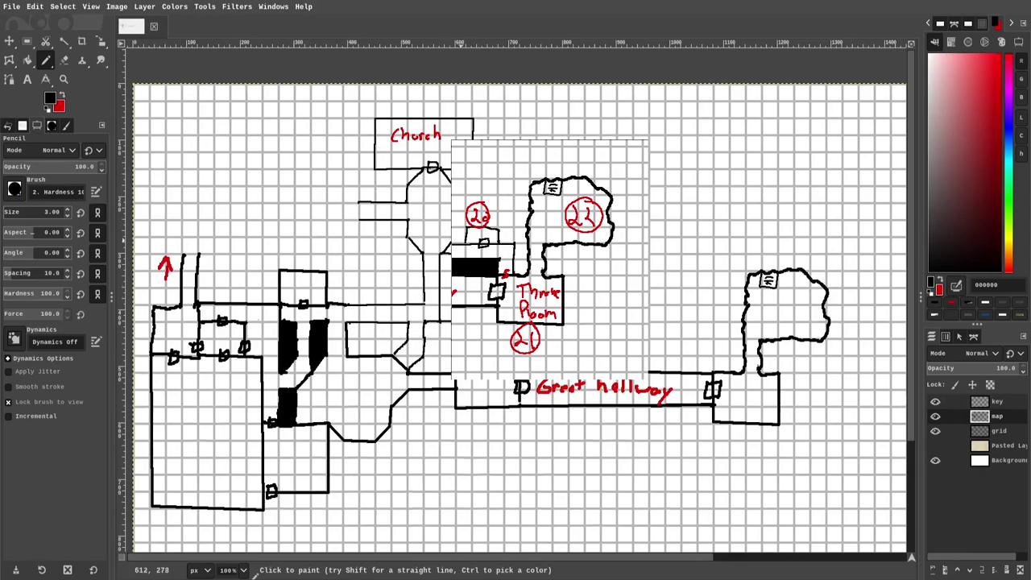
{"action": "left_click_drag", "start_coordinate": [461, 239], "coordinate": [494, 270]}
{"action": "mouse_move", "coordinate": [407, 200]}
{"action": "left_mouse_down"}
{"action": "mouse_move", "coordinate": [393, 202]}
{"action": "mouse_move", "coordinate": [392, 233]}
{"action": "mouse_move", "coordinate": [407, 200]}
{"action": "mouse_move", "coordinate": [378, 233]}
{"action": "left_mouse_up"}
{"action": "key", "text": "ctrl+z"}
{"action": "mouse_move", "coordinate": [376, 148]}
{"action": "left_mouse_down"}
{"action": "mouse_move", "coordinate": [376, 205]}
{"action": "mouse_move", "coordinate": [408, 148]}
{"action": "mouse_move", "coordinate": [383, 145]}
{"action": "left_mouse_up"}
Handwrite "Confession" in red on the key layer above the narrow room beside the church.
{"action": "key", "text": "x"}
{"action": "left_click", "coordinate": [997, 400]}
{"action": "left_click_drag", "start_coordinate": [387, 140], "coordinate": [394, 146]}
{"action": "left_click_drag", "start_coordinate": [398, 133], "coordinate": [395, 146]}
{"action": "left_click_drag", "start_coordinate": [399, 139], "coordinate": [405, 145]}
{"action": "left_click_drag", "start_coordinate": [413, 140], "coordinate": [413, 141]}
{"action": "left_click_drag", "start_coordinate": [416, 141], "coordinate": [421, 146]}
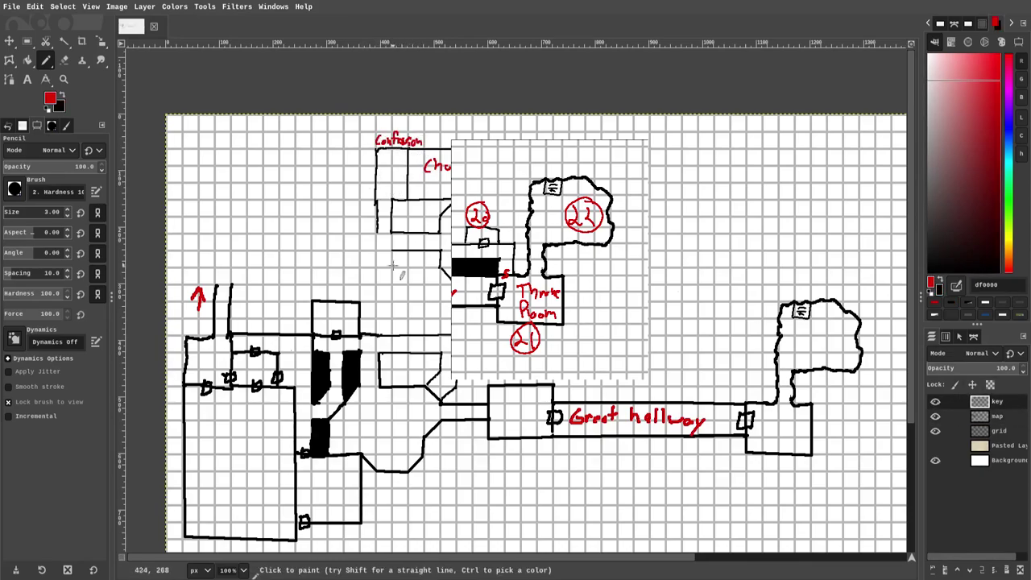
Draw a rounded room in black on the map layer at the left end of the octagonal hall's corridor.
{"action": "mouse_move", "coordinate": [393, 266]}
{"action": "left_mouse_down"}
{"action": "mouse_move", "coordinate": [367, 218]}
{"action": "mouse_move", "coordinate": [322, 206]}
{"action": "mouse_move", "coordinate": [366, 217]}
{"action": "left_mouse_up"}
{"action": "left_click", "coordinate": [997, 416]}
{"action": "key", "text": "x"}
{"action": "scroll", "coordinate": [371, 225], "scroll_direction": "left", "scroll_amount": 2}
{"action": "scroll", "coordinate": [371, 225], "scroll_direction": "up", "scroll_amount": 1}
Handwrite "wash basin" in red on the key layer beside the rounded room.
{"action": "key", "text": "x"}
{"action": "key", "text": "Page_Up"}
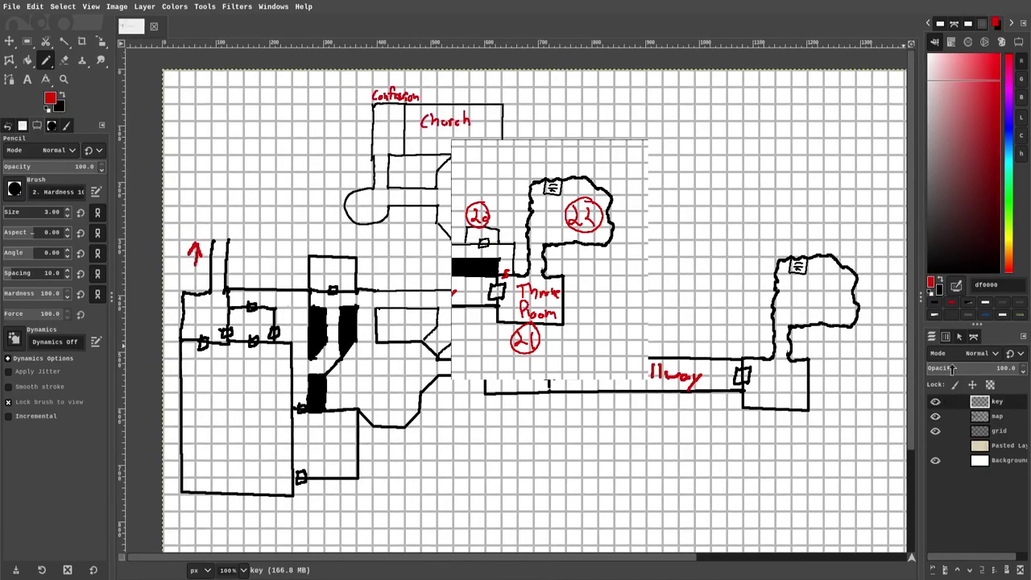
{"action": "mouse_move", "coordinate": [330, 176]}
{"action": "left_mouse_down"}
{"action": "mouse_move", "coordinate": [340, 187]}
{"action": "mouse_move", "coordinate": [360, 182]}
{"action": "mouse_move", "coordinate": [339, 207]}
{"action": "mouse_move", "coordinate": [354, 202]}
{"action": "left_mouse_up"}
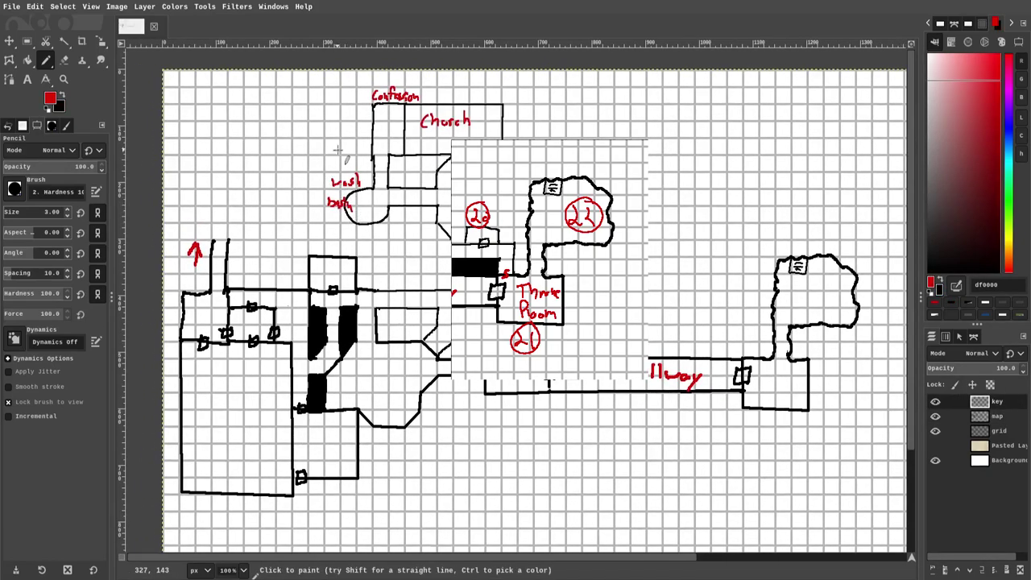
Return to the map layer, restore the black and red colours, and draw a wavy basin in black inside the rounded room.
{"action": "key", "text": "Page_Down"}
{"action": "left_click", "coordinate": [1008, 136]}
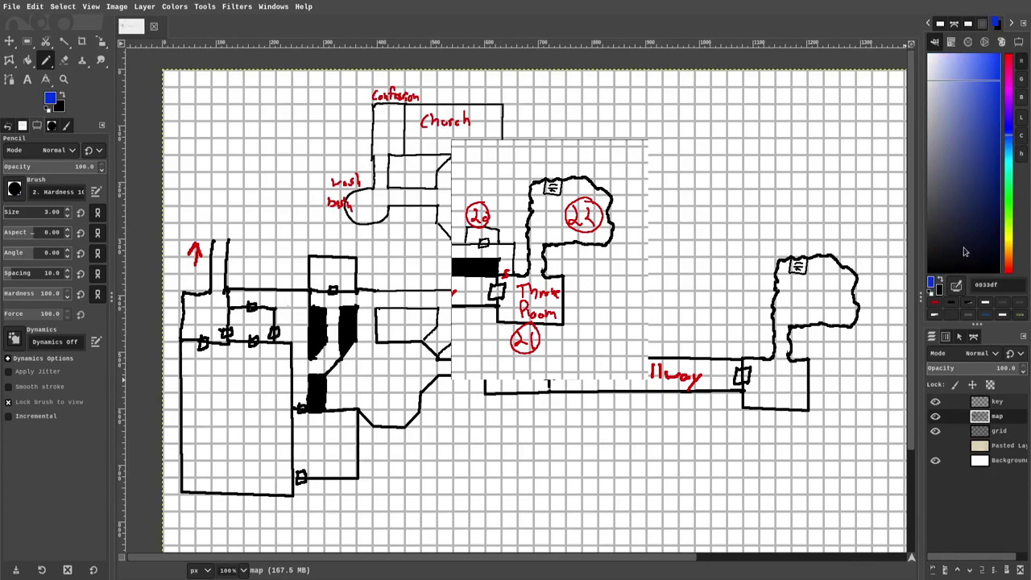
{"action": "left_click", "coordinate": [934, 303]}
{"action": "key", "text": "x"}
{"action": "mouse_move", "coordinate": [356, 197]}
{"action": "left_mouse_down"}
{"action": "mouse_move", "coordinate": [382, 198]}
{"action": "mouse_move", "coordinate": [379, 224]}
{"action": "mouse_move", "coordinate": [347, 213]}
{"action": "mouse_move", "coordinate": [355, 195]}
{"action": "mouse_move", "coordinate": [372, 210]}
{"action": "mouse_move", "coordinate": [368, 200]}
{"action": "left_mouse_up"}
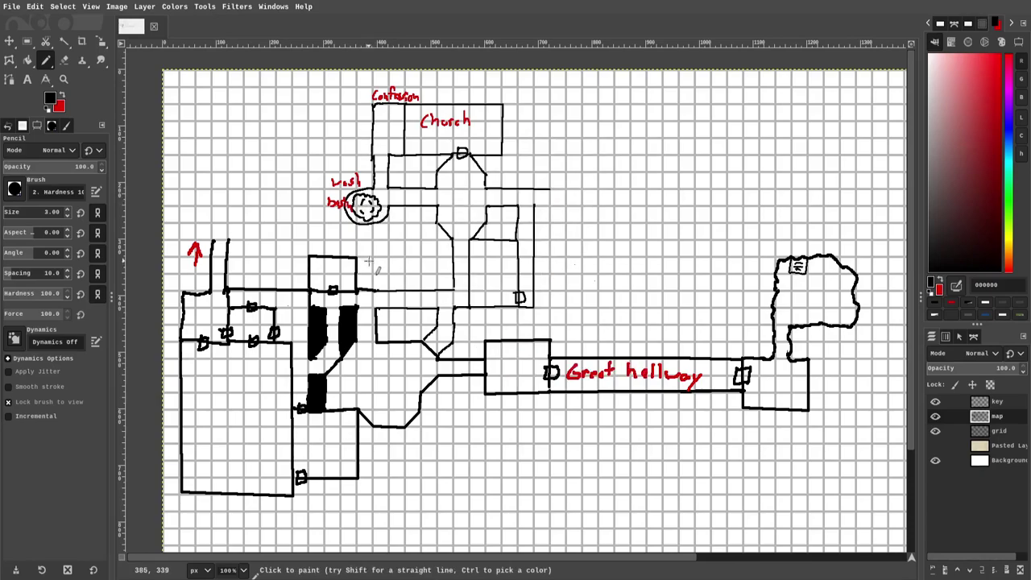
Handwrite "Clergy Barracks" in red on the key layer inside the room below the octagonal hall's right corridor.
{"action": "left_click_drag", "start_coordinate": [464, 253], "coordinate": [367, 235]}
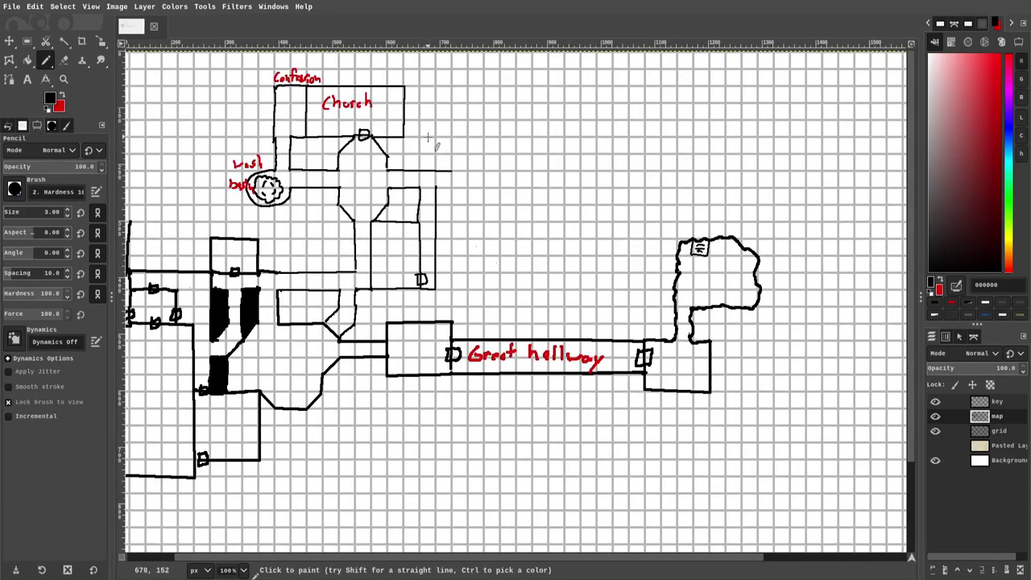
{"action": "key", "text": "Page_Up"}
{"action": "key", "text": "x"}
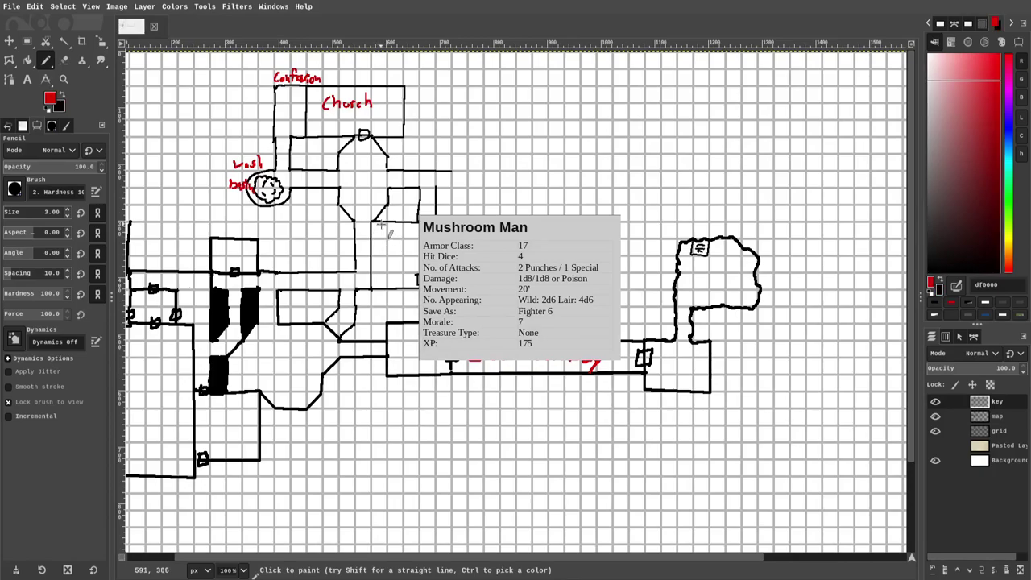
{"action": "mouse_move", "coordinate": [382, 226]}
{"action": "left_mouse_down"}
{"action": "mouse_move", "coordinate": [412, 241]}
{"action": "mouse_move", "coordinate": [385, 253]}
{"action": "mouse_move", "coordinate": [417, 254]}
{"action": "left_mouse_up"}
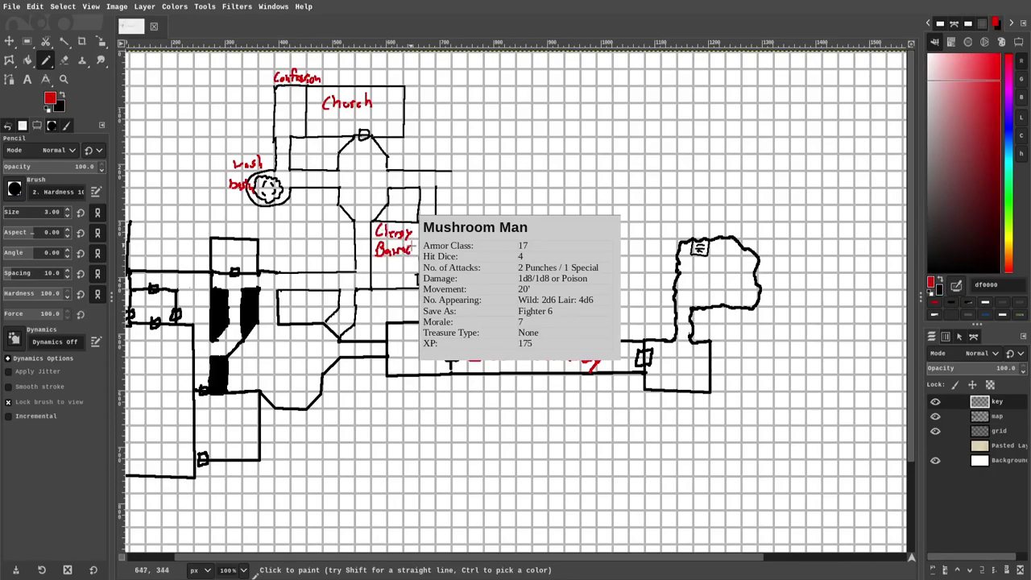
Return to the map layer with black, trim the octagonal hall's right corridor end, and draw a small square room there.
{"action": "key", "text": "Page_Down"}
{"action": "key", "text": "z"}
{"action": "key", "text": "x"}
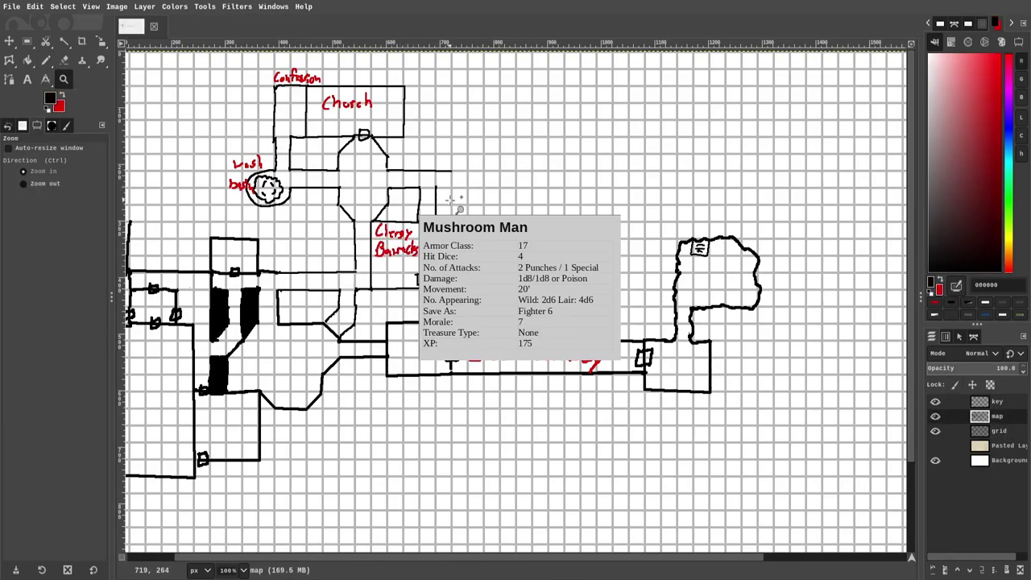
{"action": "key", "text": "shift+e"}
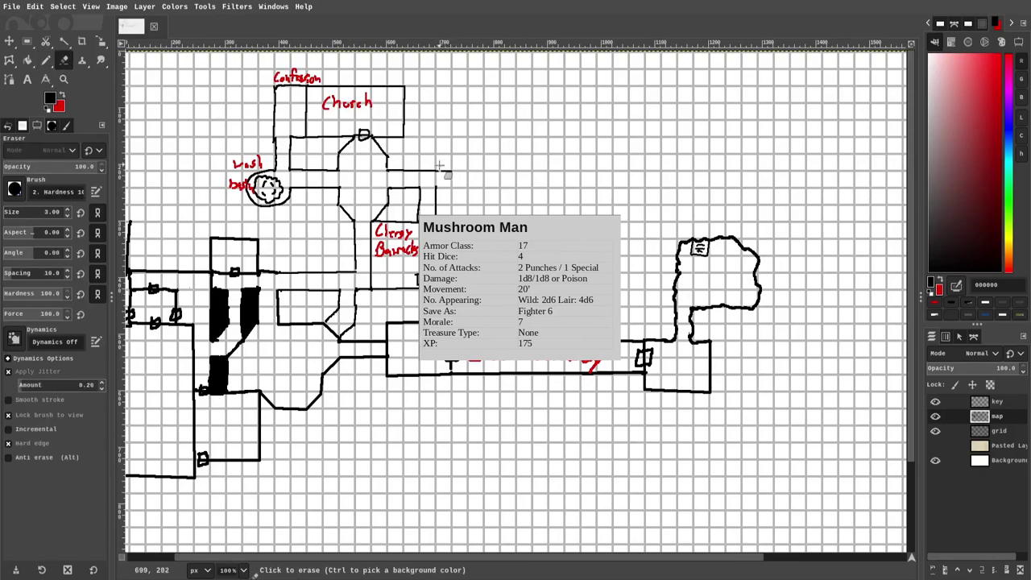
{"action": "key", "text": "n"}
{"action": "mouse_move", "coordinate": [436, 169]}
{"action": "left_mouse_down"}
{"action": "mouse_move", "coordinate": [436, 153]}
{"action": "mouse_move", "coordinate": [465, 190]}
{"action": "mouse_move", "coordinate": [435, 190]}
{"action": "mouse_move", "coordinate": [460, 228]}
{"action": "mouse_move", "coordinate": [443, 209]}
{"action": "mouse_move", "coordinate": [379, 236]}
{"action": "mouse_move", "coordinate": [400, 228]}
{"action": "mouse_move", "coordinate": [432, 167]}
{"action": "left_mouse_up"}
{"action": "scroll", "coordinate": [443, 198], "scroll_direction": "left", "scroll_amount": 5}
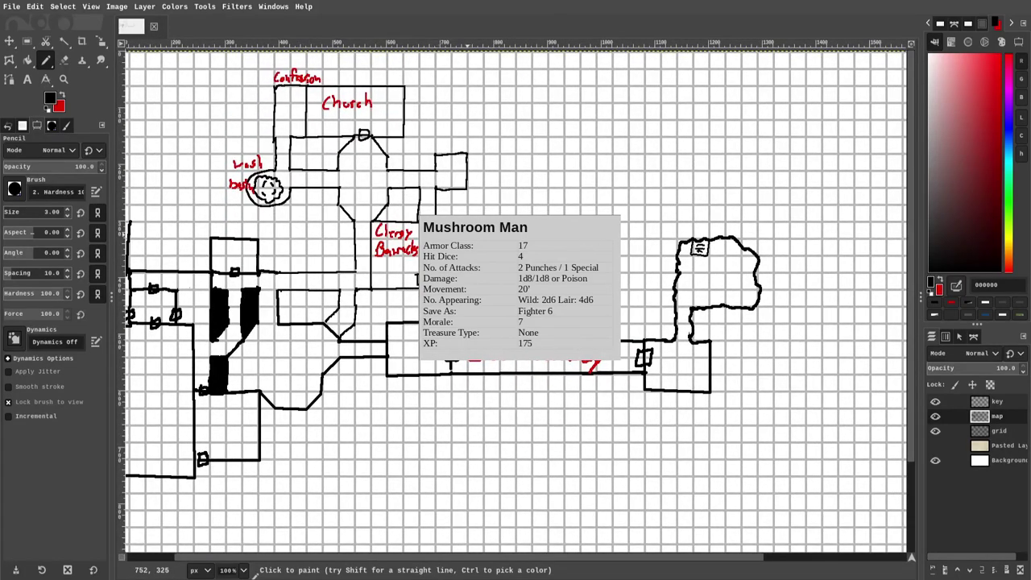
Handwrite "Throne Room" in red on the key layer inside the room at the far end of the great hallway.
{"action": "left_click_drag", "start_coordinate": [856, 347], "coordinate": [736, 274]}
{"action": "key", "text": "x"}
{"action": "left_click", "coordinate": [1005, 401]}
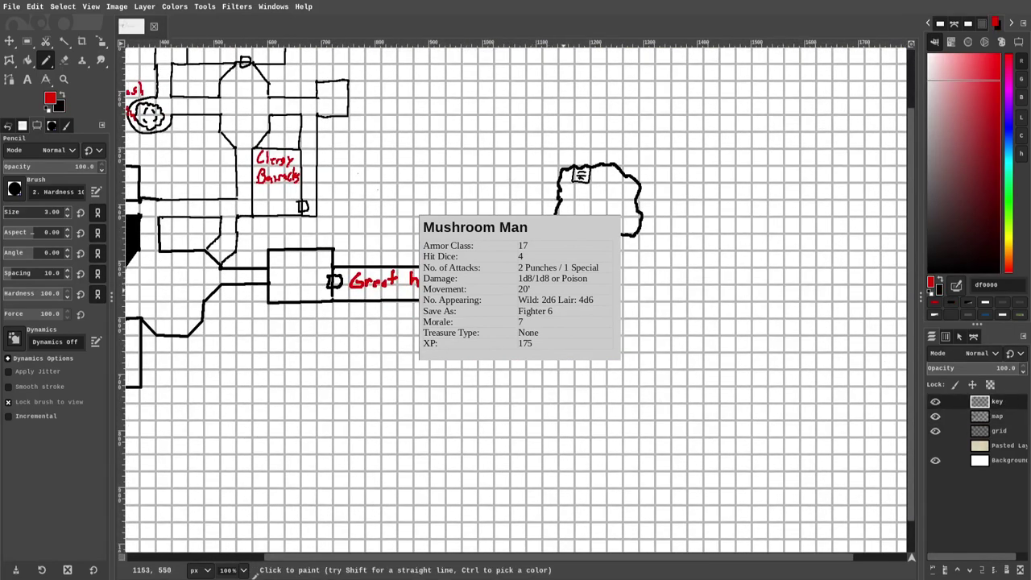
{"action": "left_click_drag", "start_coordinate": [569, 306], "coordinate": [670, 319]}
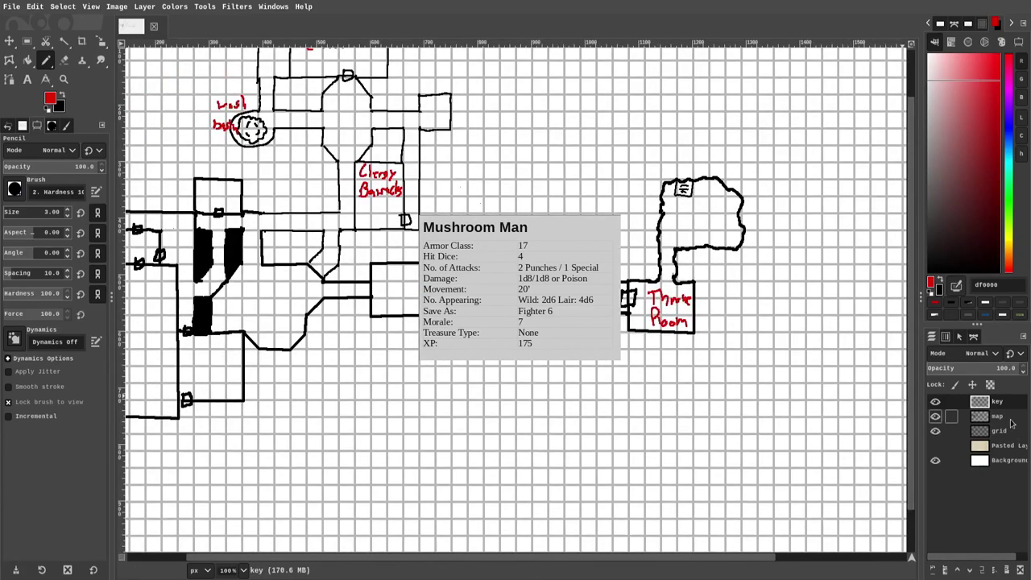
Draw a long room with a narrow corridor beneath it in black on the map layer, directly below the large left room.
{"action": "left_click", "coordinate": [1010, 417]}
{"action": "key", "text": "x"}
{"action": "left_click_drag", "start_coordinate": [414, 342], "coordinate": [543, 257]}
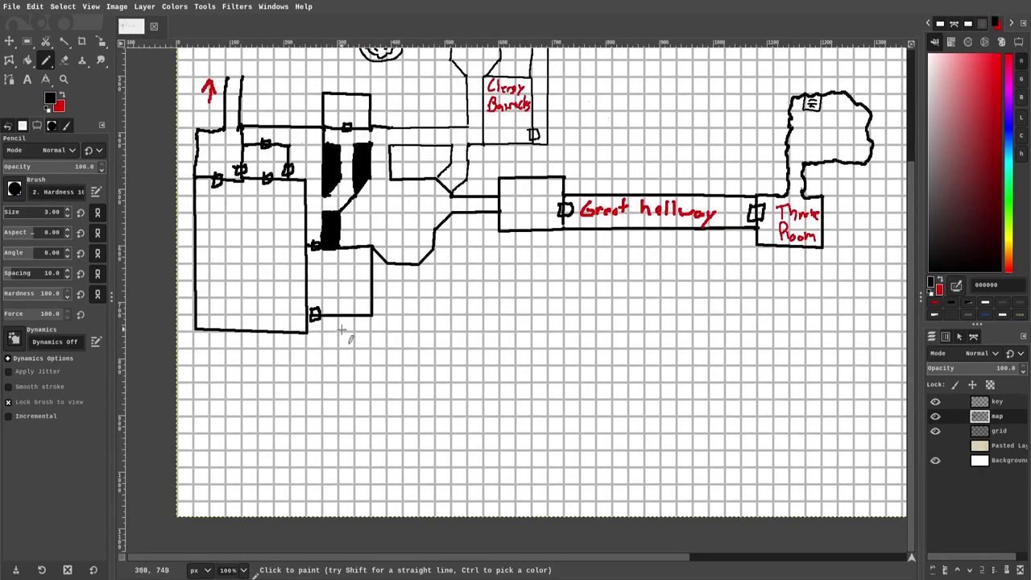
{"action": "scroll", "coordinate": [311, 460], "scroll_direction": "up", "scroll_amount": 1}
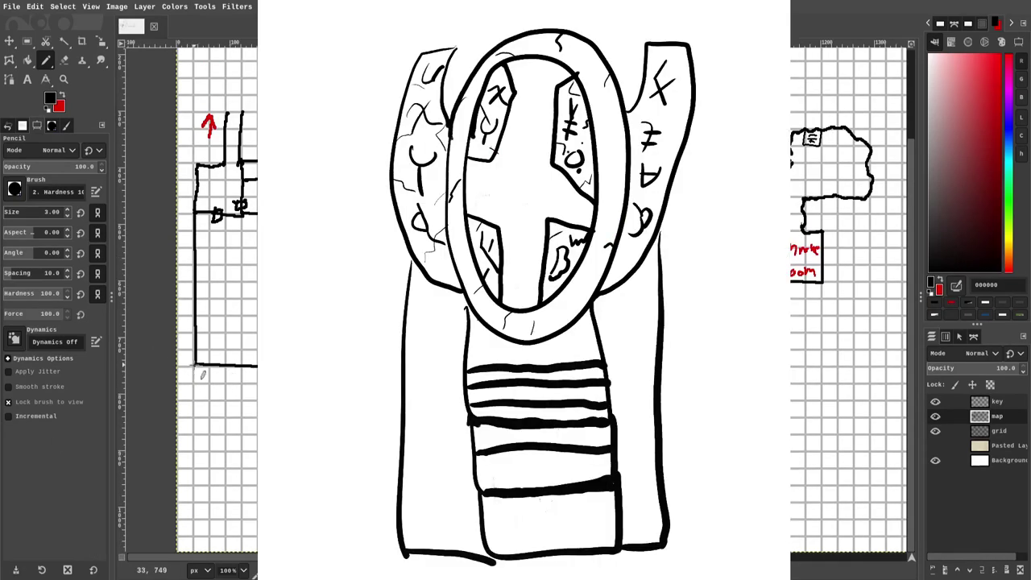
{"action": "left_click_drag", "start_coordinate": [194, 365], "coordinate": [195, 419]}
{"action": "key", "text": "ctrl+z"}
{"action": "left_click_drag", "start_coordinate": [195, 365], "coordinate": [193, 420]}
{"action": "left_click", "coordinate": [265, 419], "text": "shift"}
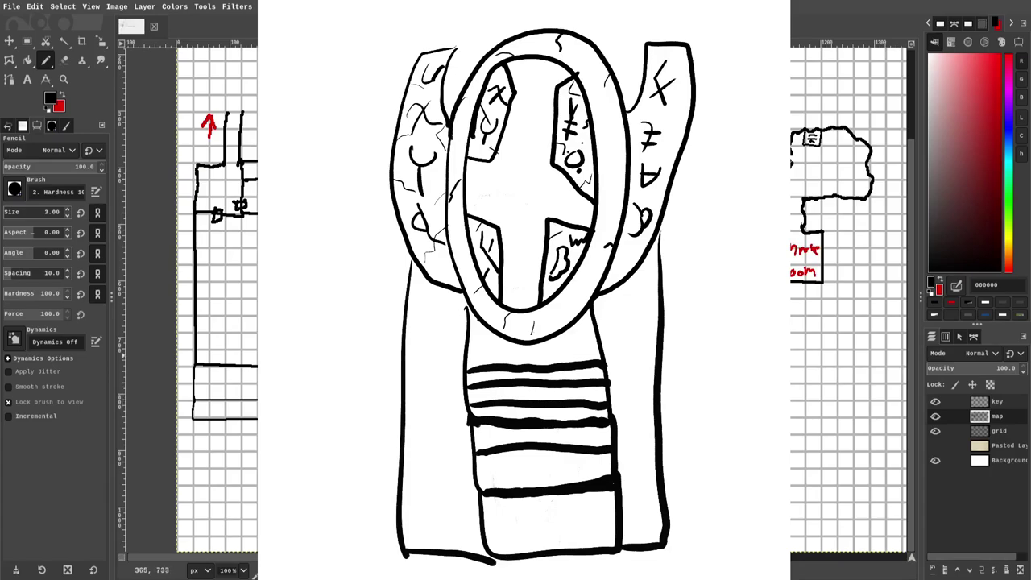
{"action": "left_click_drag", "start_coordinate": [373, 353], "coordinate": [329, 329]}
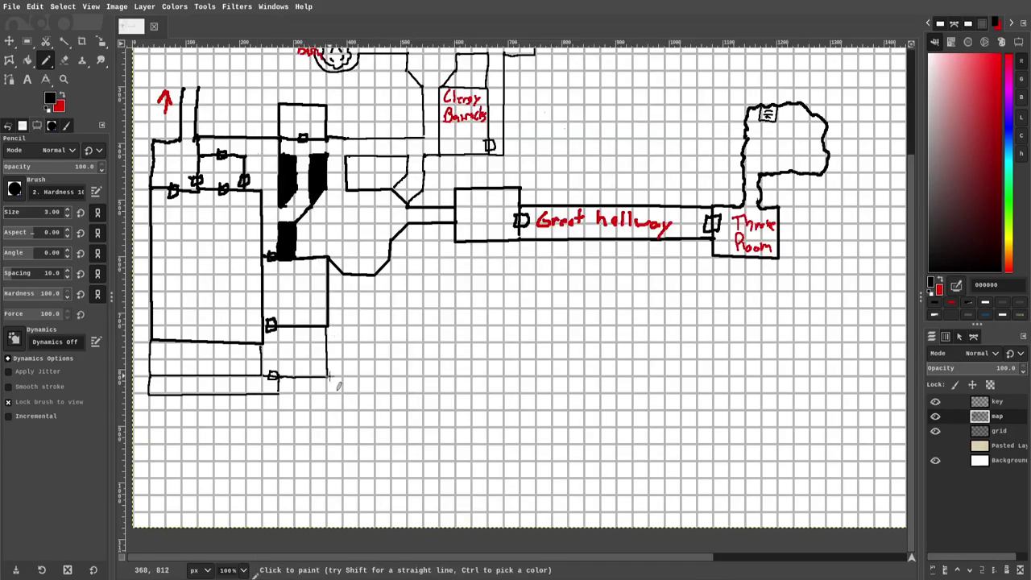
Draw a rough-walled room with a door below the angled passage on the map layer and label it "mushroom farm" in red on the key layer.
{"action": "mouse_move", "coordinate": [326, 376]}
{"action": "left_mouse_down"}
{"action": "mouse_move", "coordinate": [393, 376]}
{"action": "mouse_move", "coordinate": [390, 259]}
{"action": "mouse_move", "coordinate": [367, 278]}
{"action": "mouse_move", "coordinate": [352, 274]}
{"action": "mouse_move", "coordinate": [352, 299]}
{"action": "mouse_move", "coordinate": [366, 299]}
{"action": "left_mouse_up"}
{"action": "left_click", "coordinate": [997, 401]}
{"action": "key", "text": "x"}
{"action": "left_click_drag", "start_coordinate": [372, 293], "coordinate": [369, 301]}
{"action": "left_click_drag", "start_coordinate": [377, 295], "coordinate": [379, 301]}
{"action": "left_click_drag", "start_coordinate": [381, 297], "coordinate": [387, 297]}
{"action": "mouse_move", "coordinate": [389, 298]}
{"action": "left_mouse_down"}
{"action": "mouse_move", "coordinate": [400, 300]}
{"action": "mouse_move", "coordinate": [386, 296]}
{"action": "left_mouse_up"}
{"action": "key", "text": "ctrl+z"}
{"action": "key", "text": "ctrl+z"}
{"action": "left_click_drag", "start_coordinate": [388, 297], "coordinate": [411, 301]}
{"action": "mouse_move", "coordinate": [349, 306]}
{"action": "left_mouse_down"}
{"action": "mouse_move", "coordinate": [344, 323]}
{"action": "mouse_move", "coordinate": [348, 313]}
{"action": "left_mouse_up"}
{"action": "left_click_drag", "start_coordinate": [357, 313], "coordinate": [359, 321]}
{"action": "left_click_drag", "start_coordinate": [362, 314], "coordinate": [368, 314]}
{"action": "left_click_drag", "start_coordinate": [371, 314], "coordinate": [383, 321]}
{"action": "left_click_drag", "start_coordinate": [365, 259], "coordinate": [363, 332]}
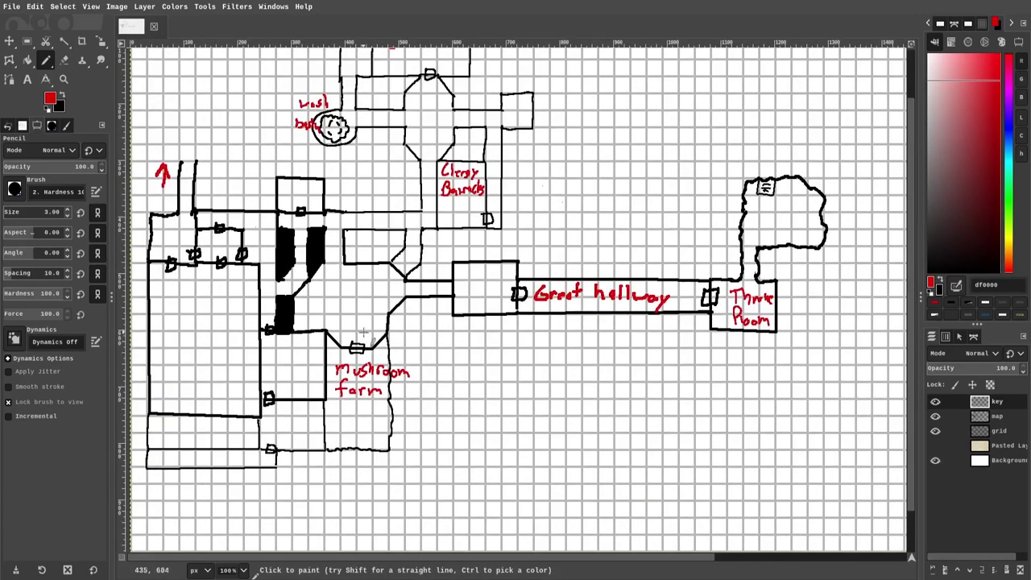
Mark a red "S" on the key layer at the right wall of the small square room, then restore black.
{"action": "left_click", "coordinate": [1013, 417]}
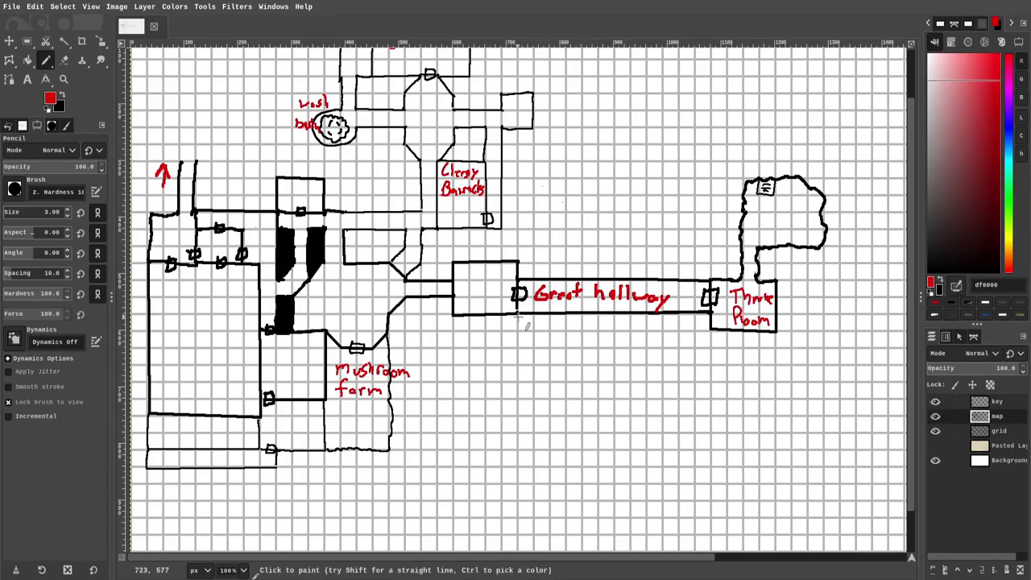
{"action": "key", "text": "x"}
{"action": "left_click_drag", "start_coordinate": [444, 329], "coordinate": [394, 360]}
{"action": "key", "text": "Page_Up"}
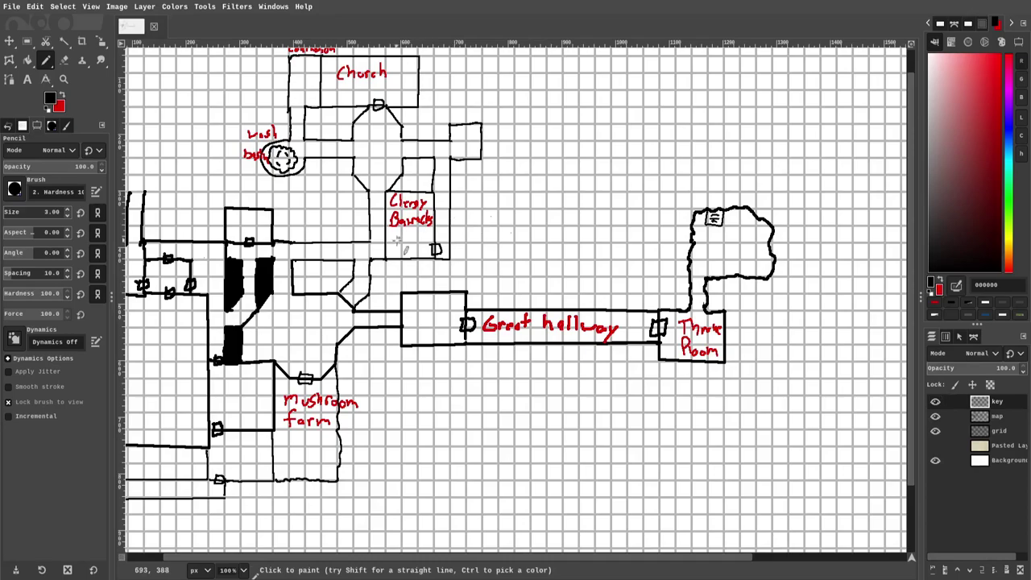
{"action": "mouse_move", "coordinate": [484, 144]}
{"action": "left_mouse_down"}
{"action": "mouse_move", "coordinate": [477, 153]}
{"action": "mouse_move", "coordinate": [501, 161]}
{"action": "left_mouse_up"}
{"action": "key", "text": "ctrl+z"}
{"action": "key", "text": "x"}
{"action": "key", "text": "x"}
Draw a black corridor with straight walls leading right from the small square room and turning down toward the great hallway.
{"action": "left_click", "coordinate": [498, 259], "text": "shift"}
{"action": "left_click", "coordinate": [482, 141]}
{"action": "left_click", "coordinate": [515, 140], "text": "shift"}
{"action": "left_click", "coordinate": [515, 259], "text": "shift"}
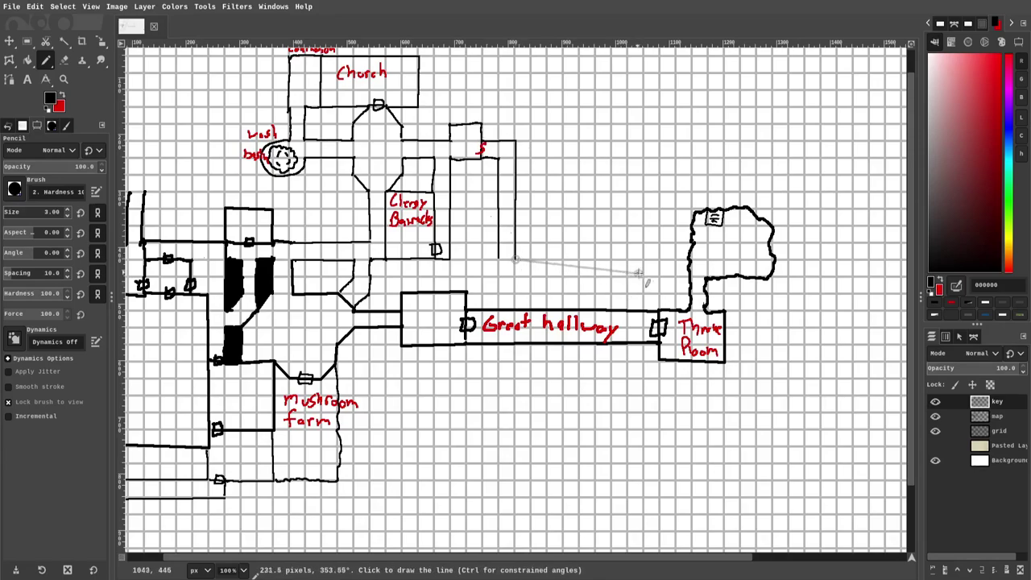